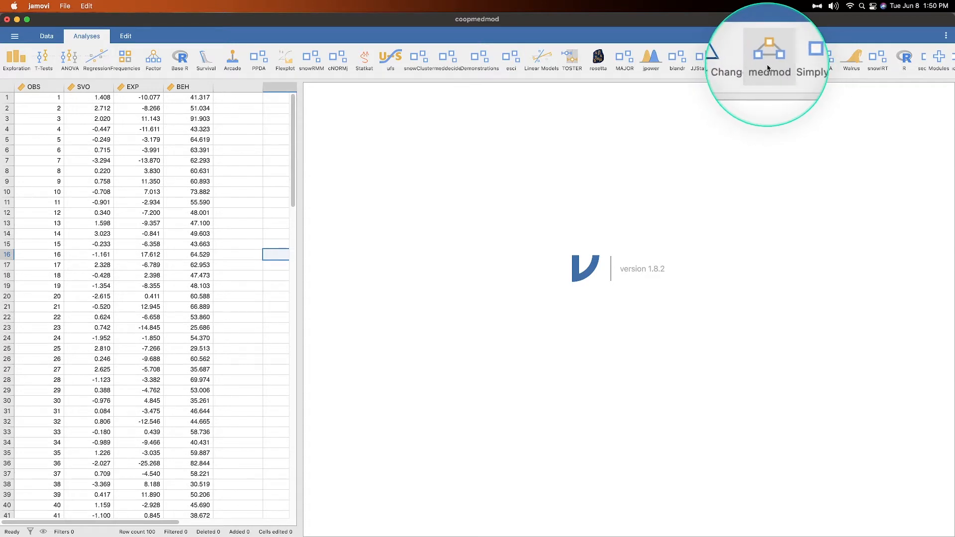
- Review the installed modules in the module manager, then close it
click(934, 62)
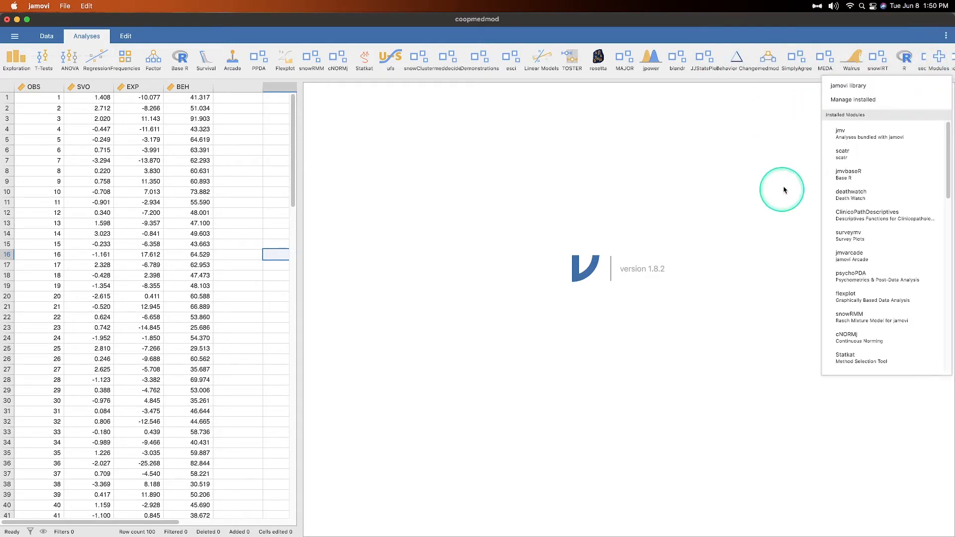
scroll(882, 241, down, 5)
click(853, 99)
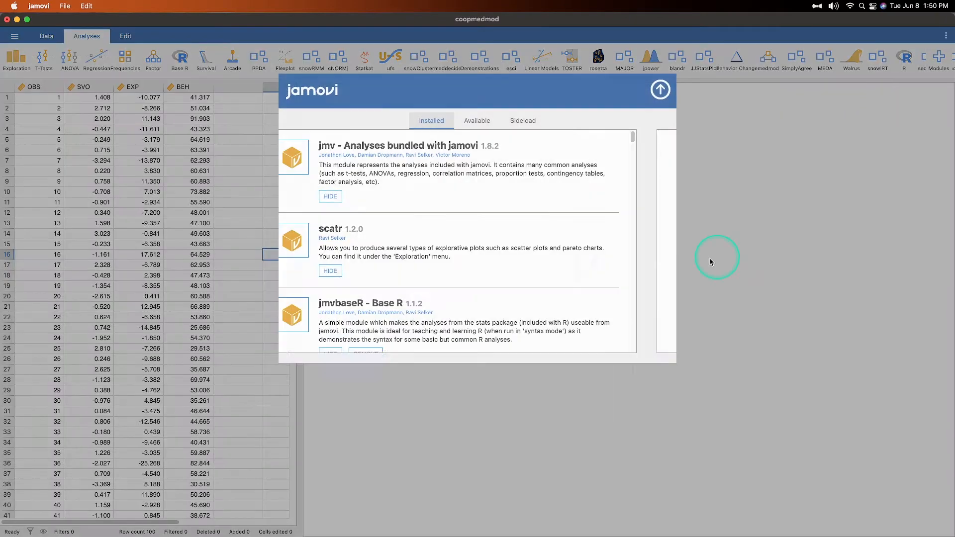
scroll(513, 224, down, 10)
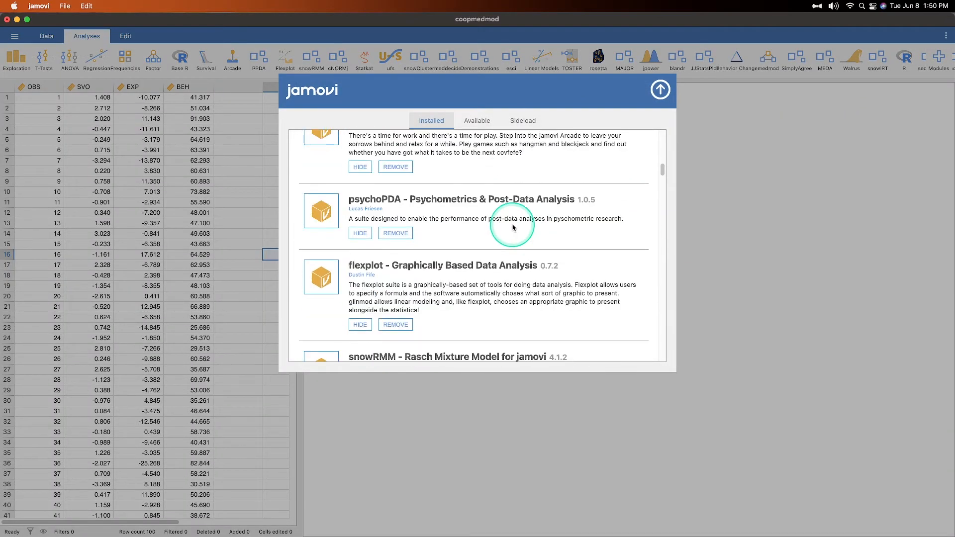
scroll(513, 227, down, 15)
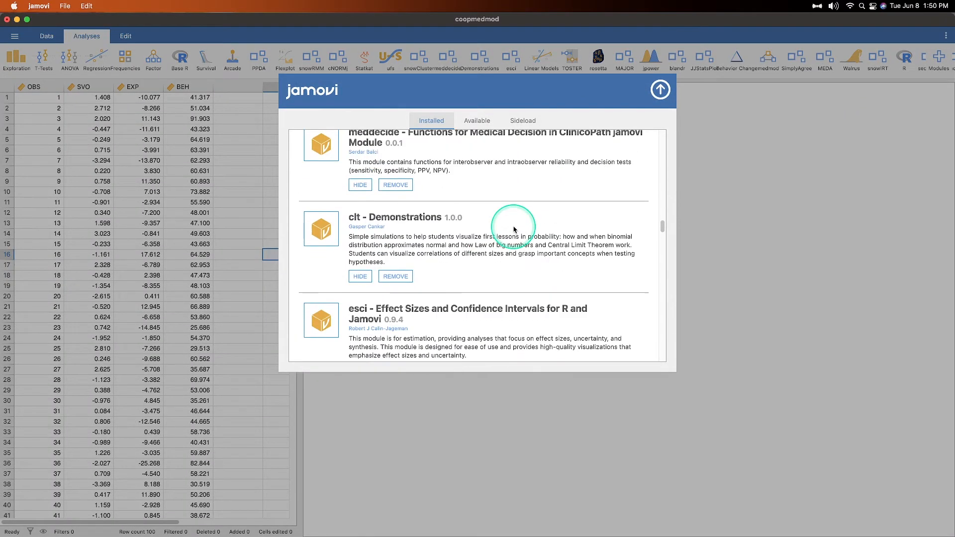
scroll(513, 230, down, 15)
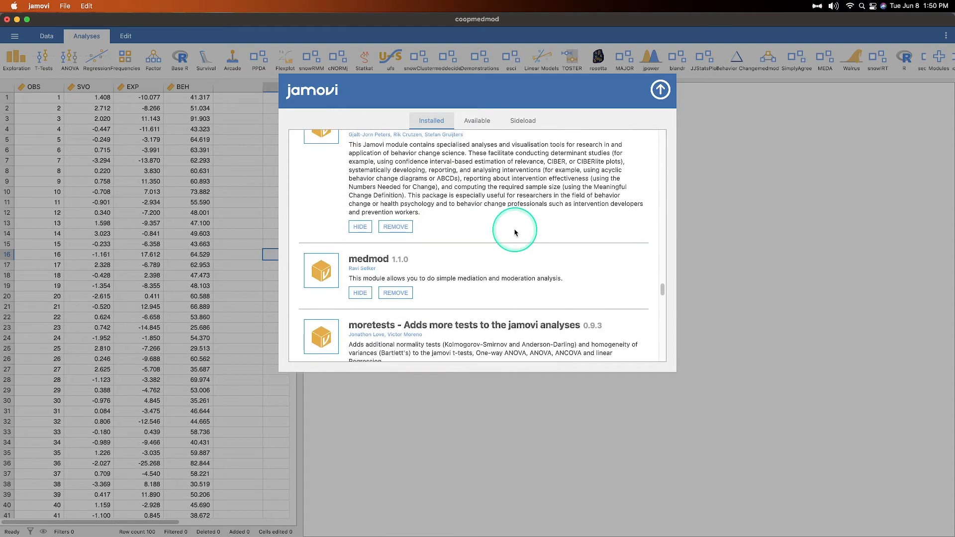
scroll(515, 232, down, 4)
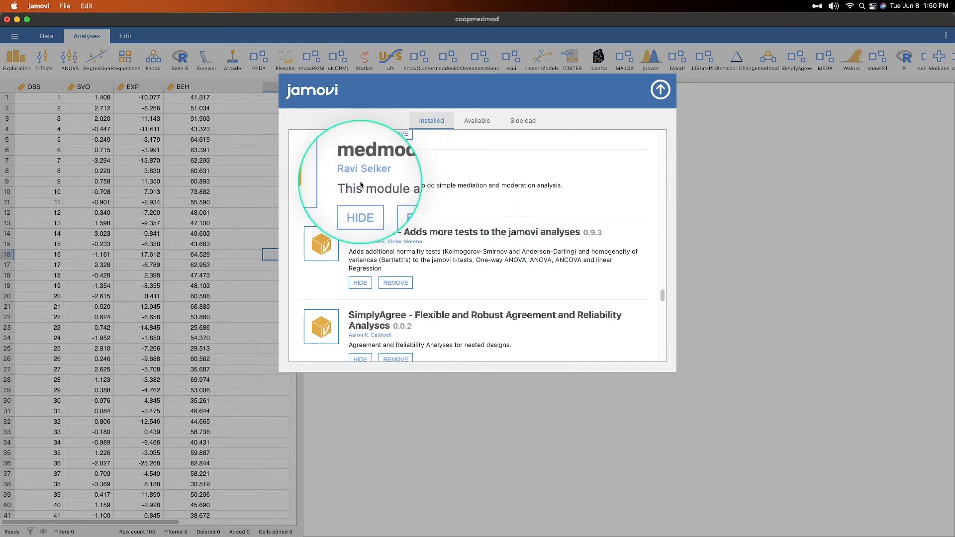
click(659, 89)
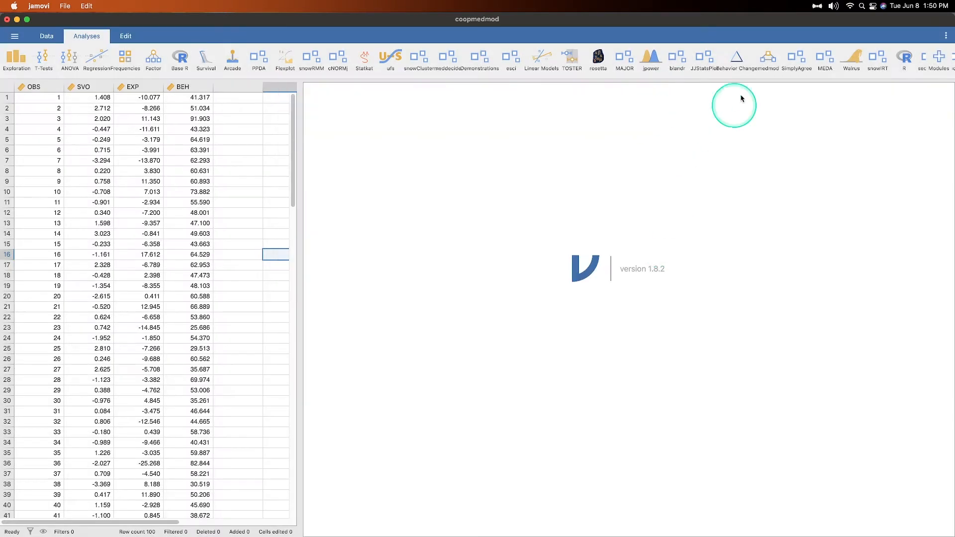
- Show the medmod analyses: Mediation, Moderation and GLM Mediation Model
click(767, 58)
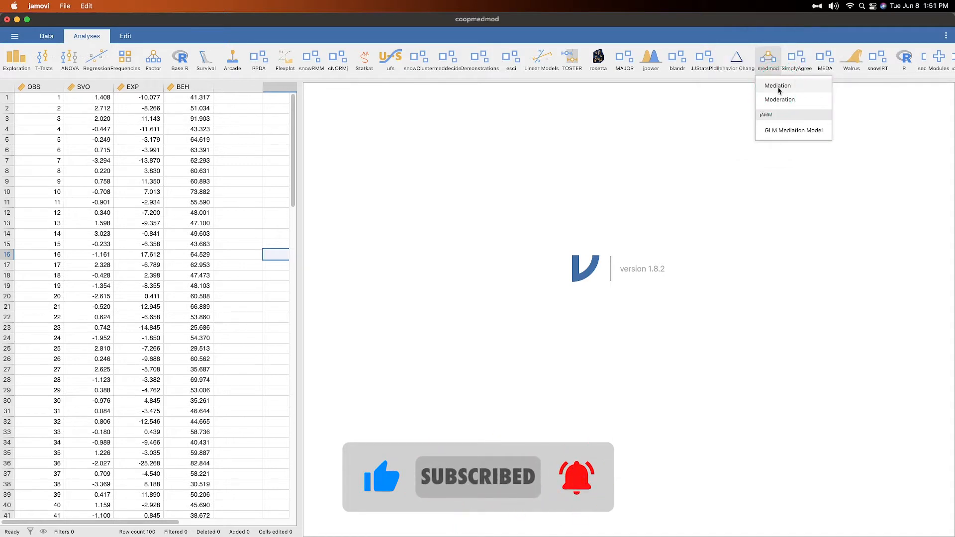
click(787, 105)
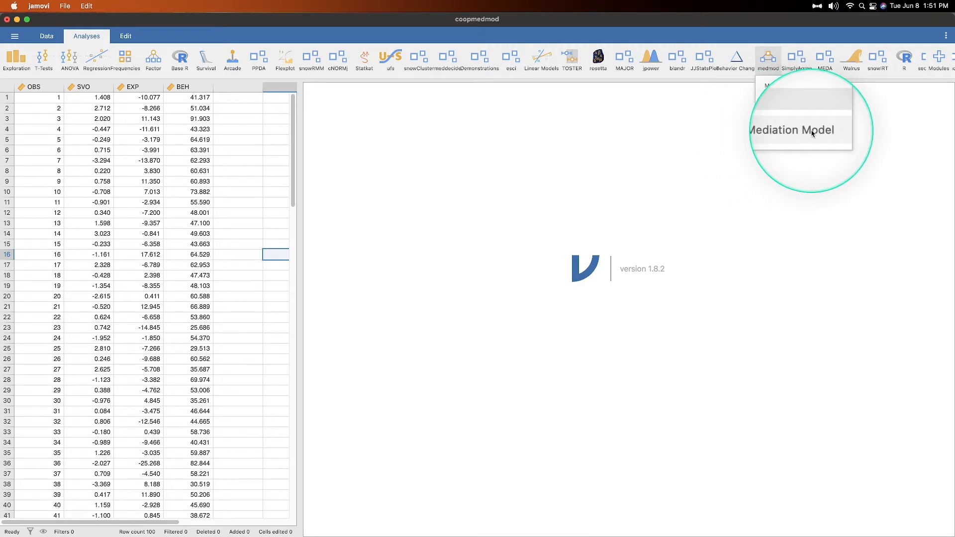
click(785, 132)
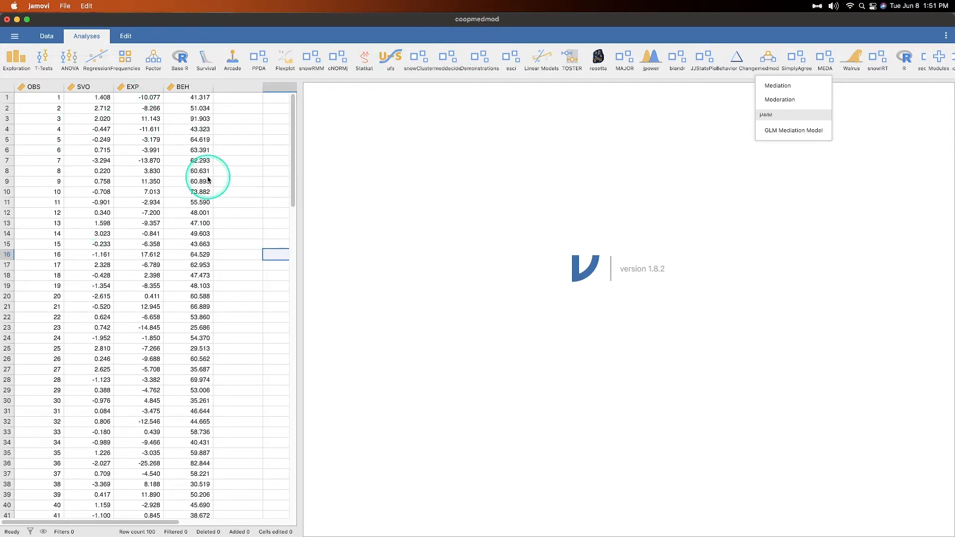
- Switch between data and analyses views, then browse the bundled Data Library
click(47, 36)
click(87, 35)
click(3, 32)
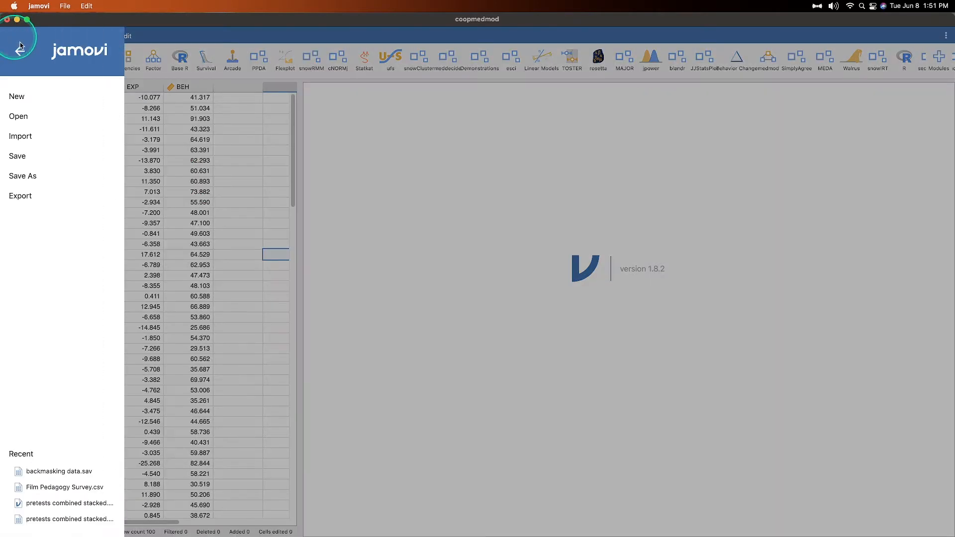
click(59, 121)
click(46, 153)
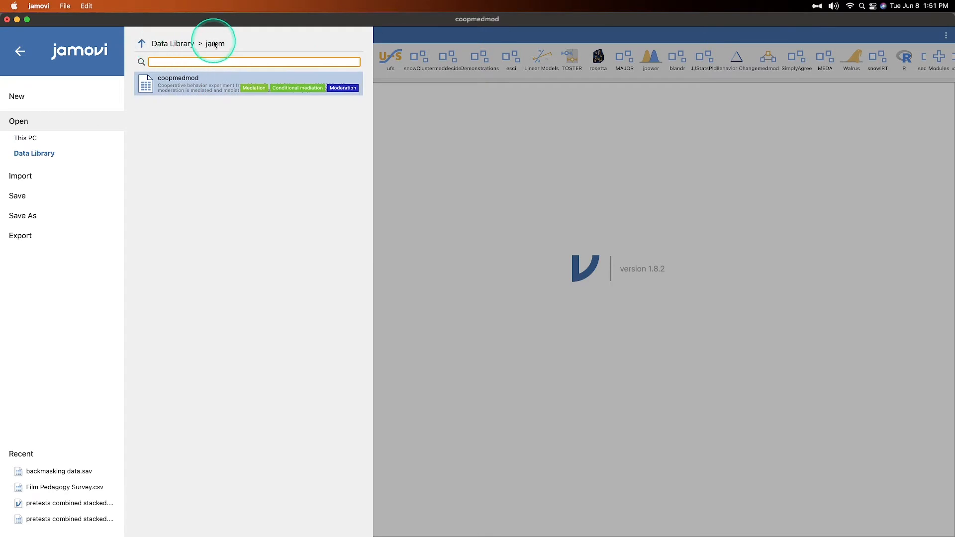
- Open the coopmedmod dataset from the Advanced Mediation Models folder
click(141, 43)
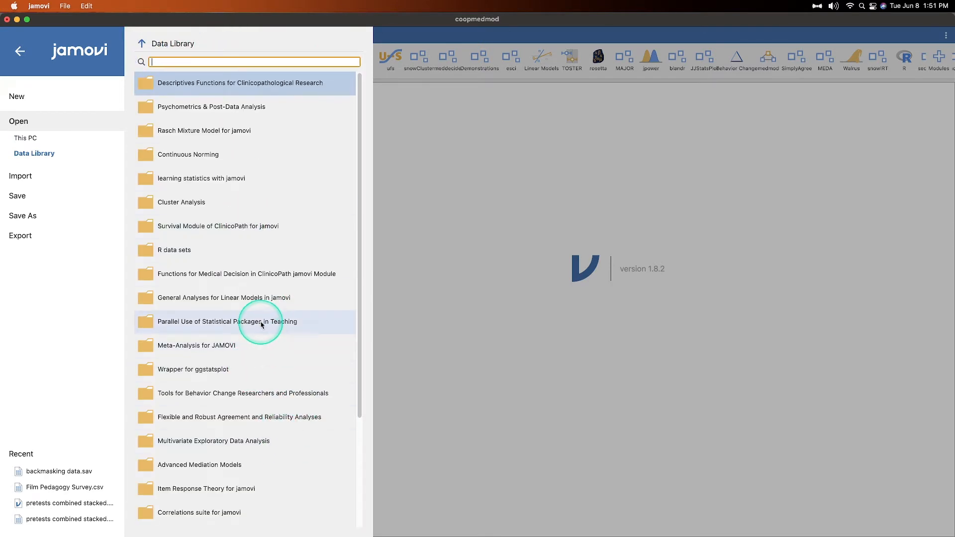
scroll(262, 278, down, 5)
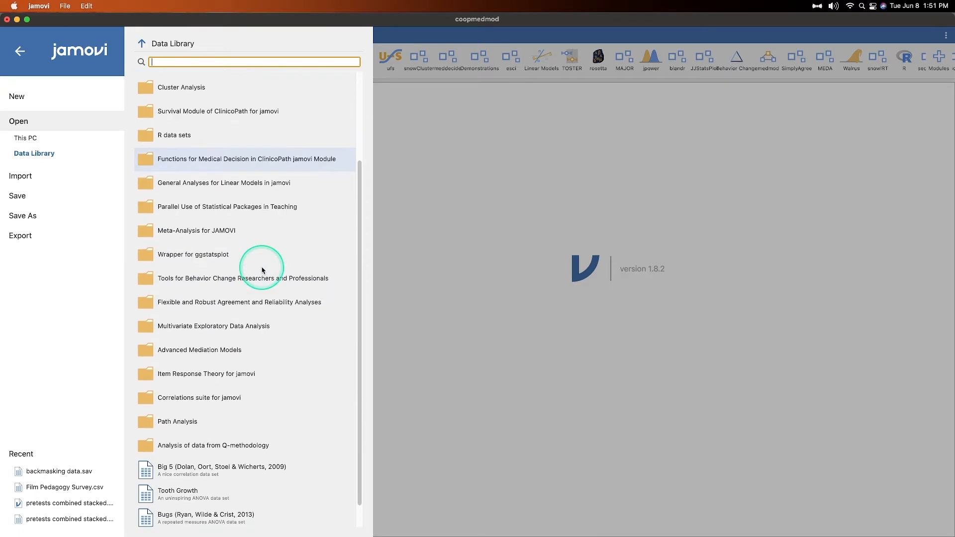
click(208, 350)
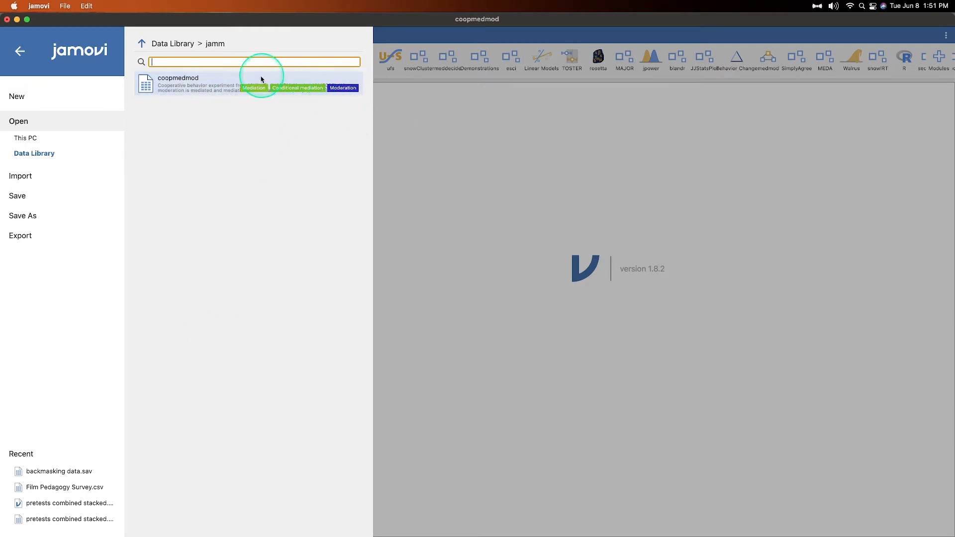
click(313, 84)
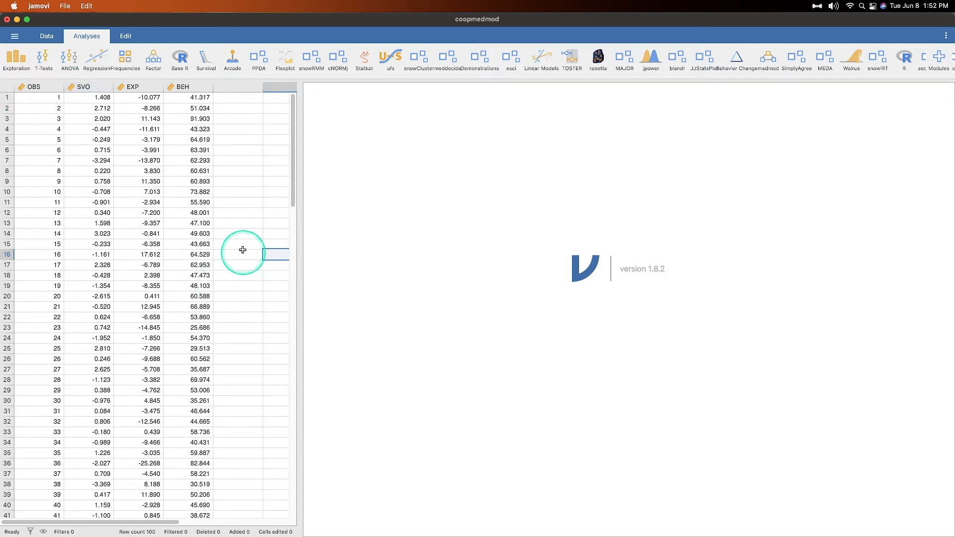
- Start a GLM Mediation Model and view its placeholder diagram and empty Indirect and Total Effects table
click(768, 59)
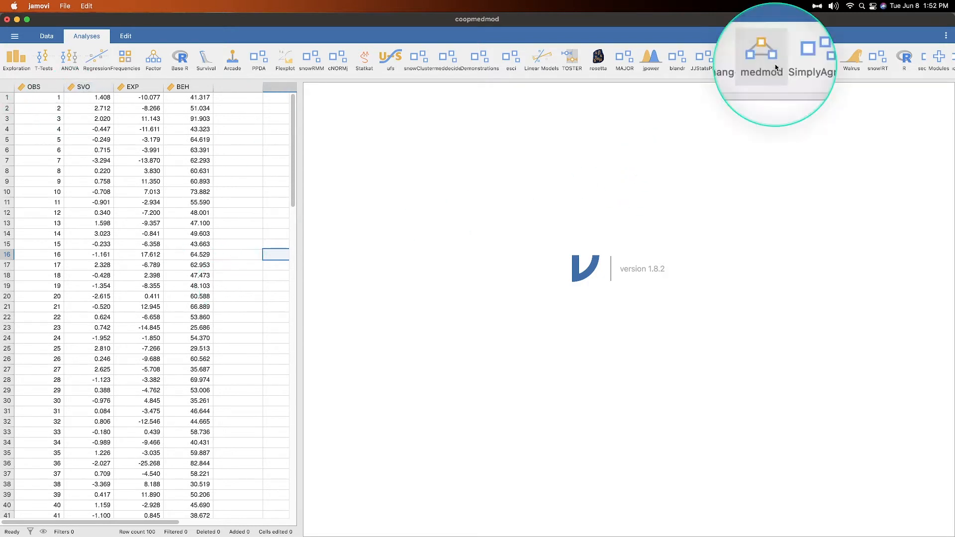
click(802, 131)
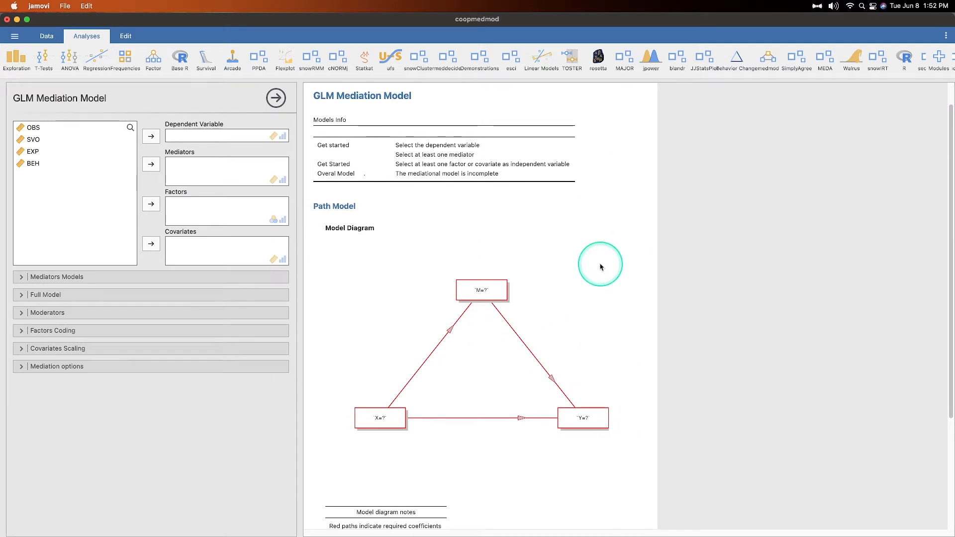
scroll(482, 239, down, 5)
scroll(482, 239, up, 6)
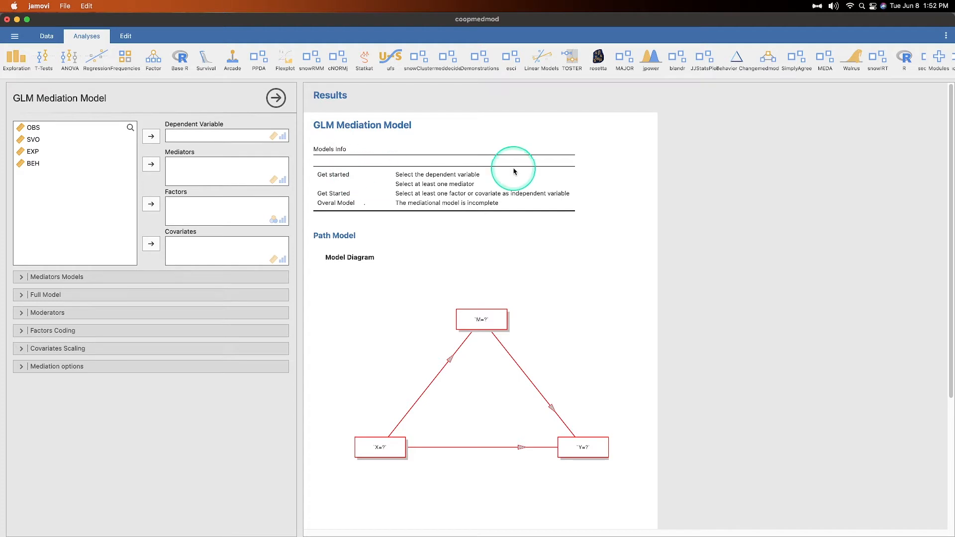
scroll(530, 217, down, 6)
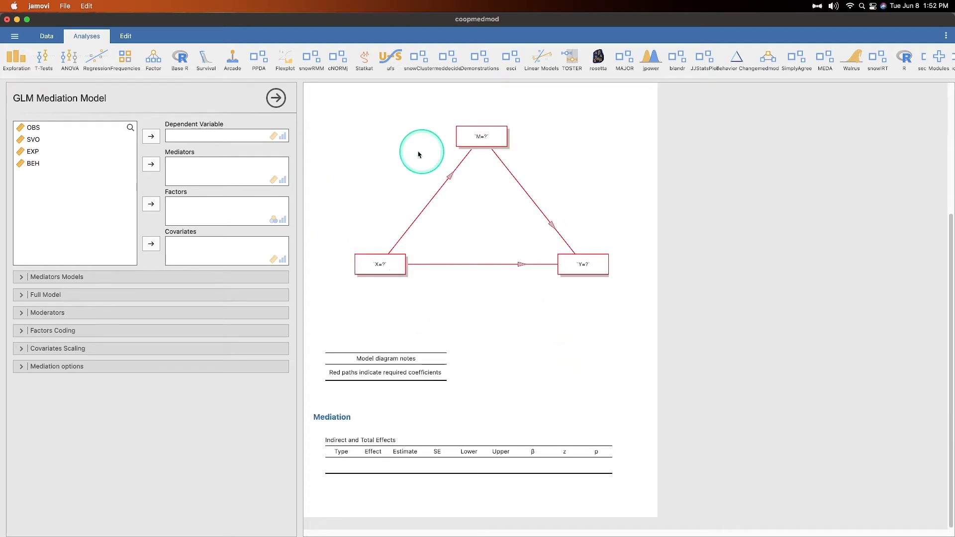
scroll(651, 301, up, 1)
scroll(651, 300, up, 2)
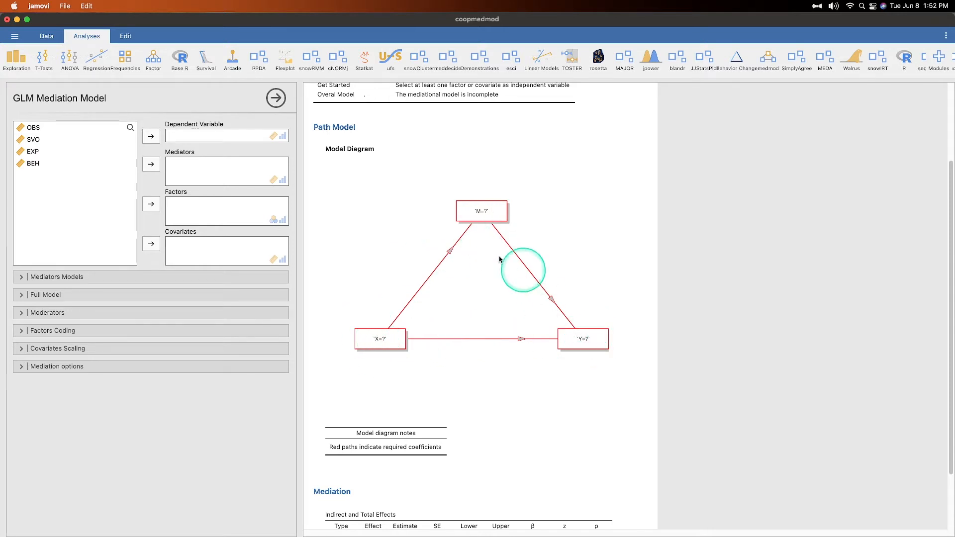
scroll(522, 323, down, 2)
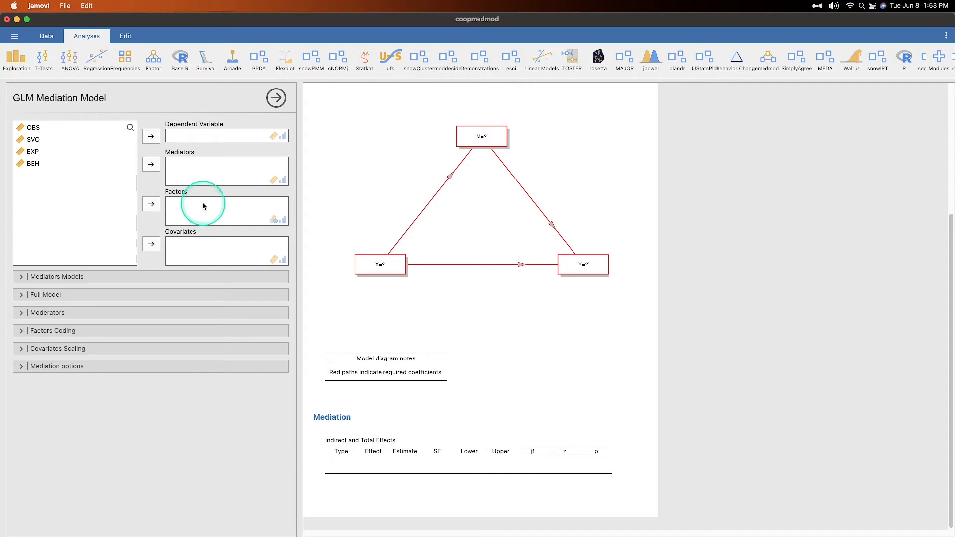
- Set OBS as the dependent variable and BEH as the mediator
click(69, 128)
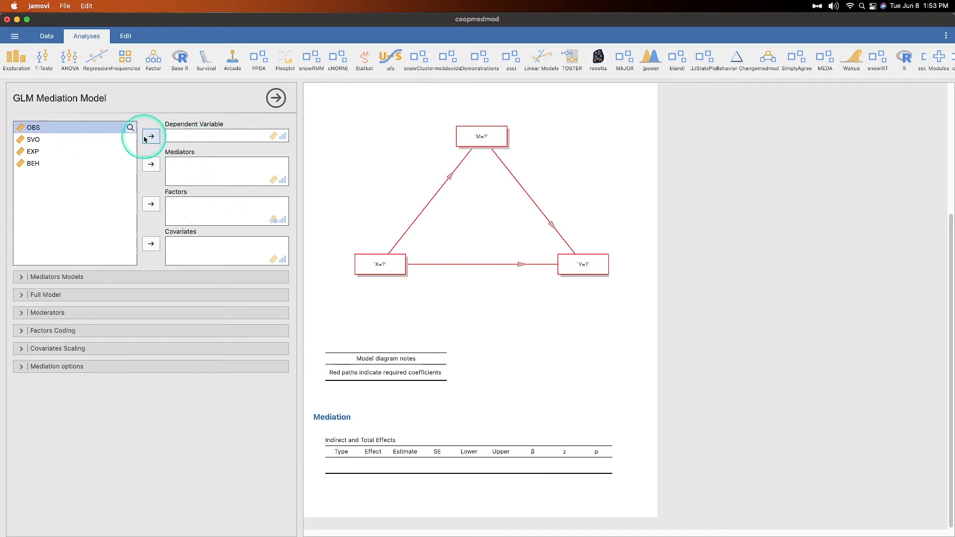
click(151, 136)
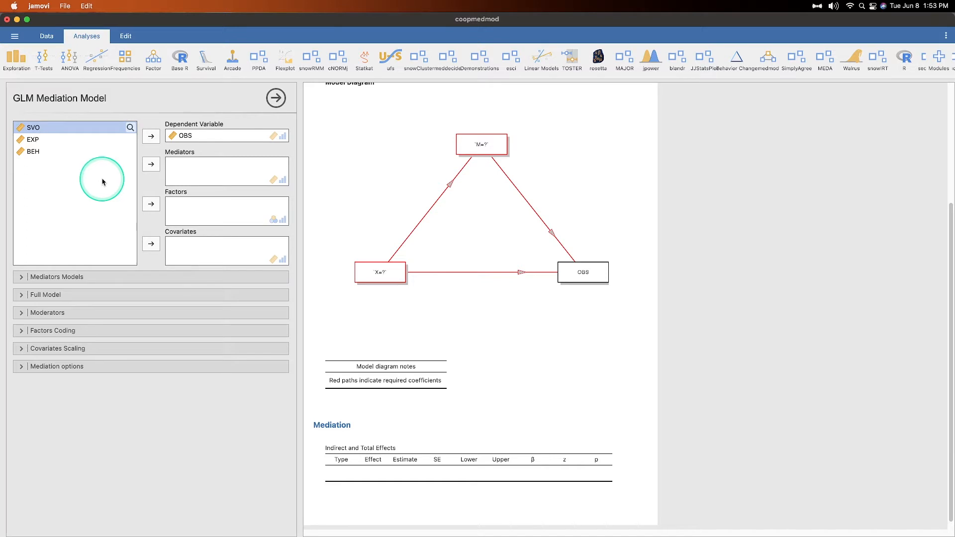
click(50, 153)
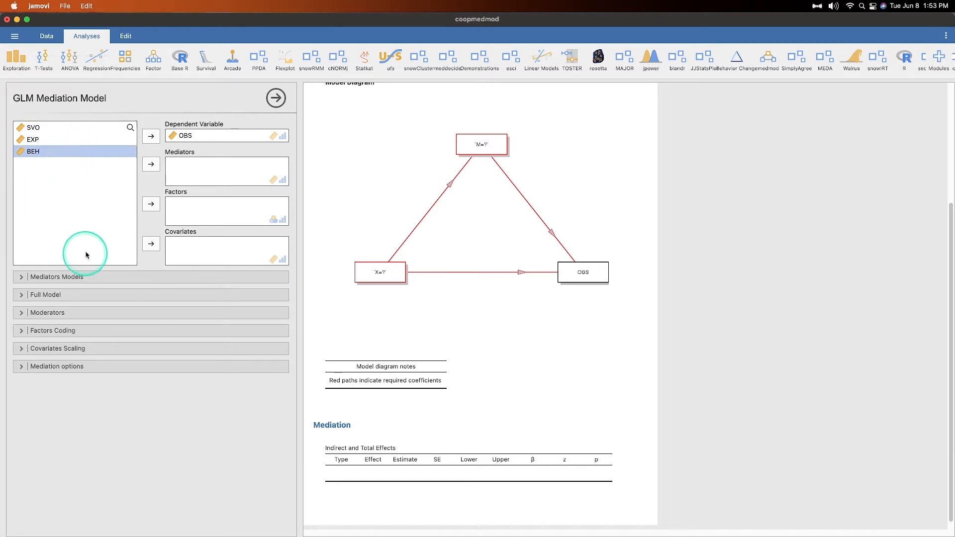
click(156, 207)
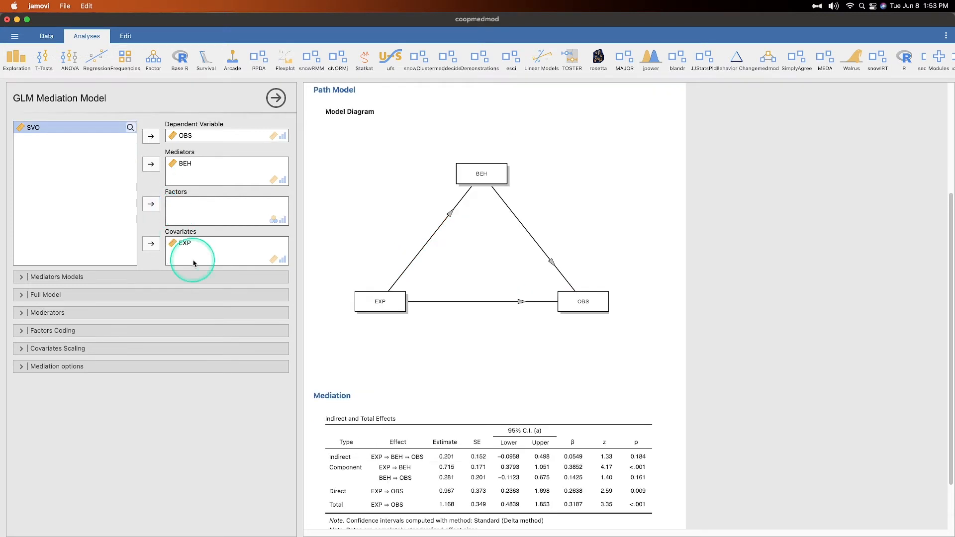
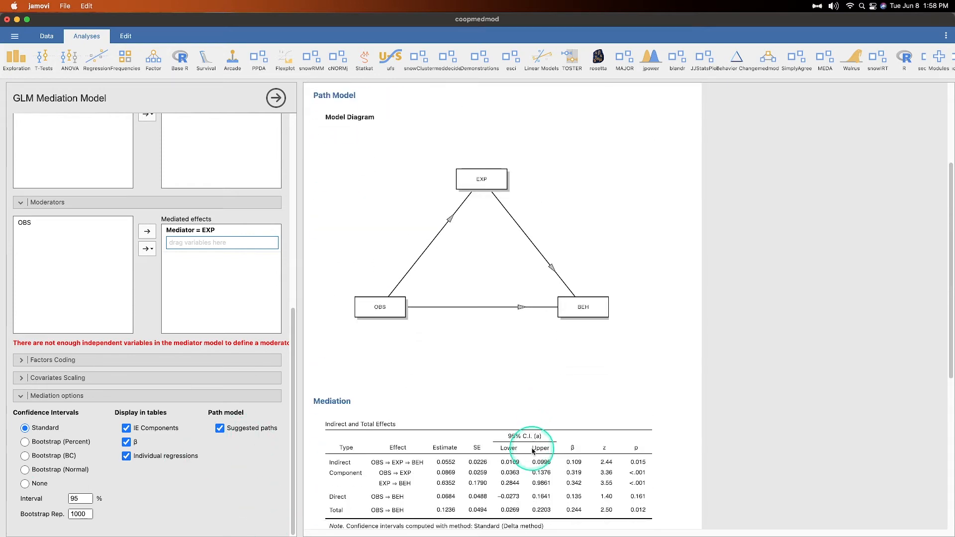
- Collapse the Full Model, Moderators, Mediators Models and Mediation options sections
click(53, 212)
click(53, 216)
click(57, 213)
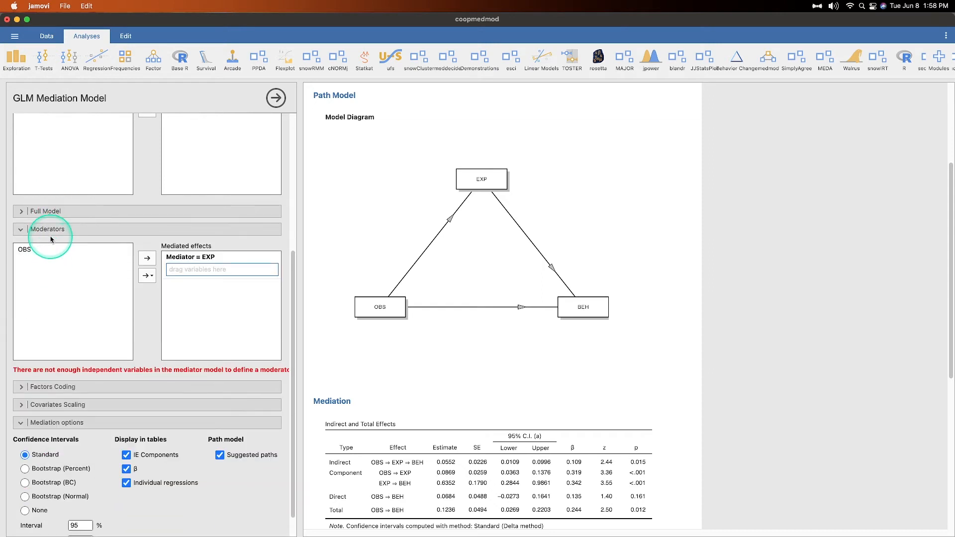
click(52, 230)
click(149, 177)
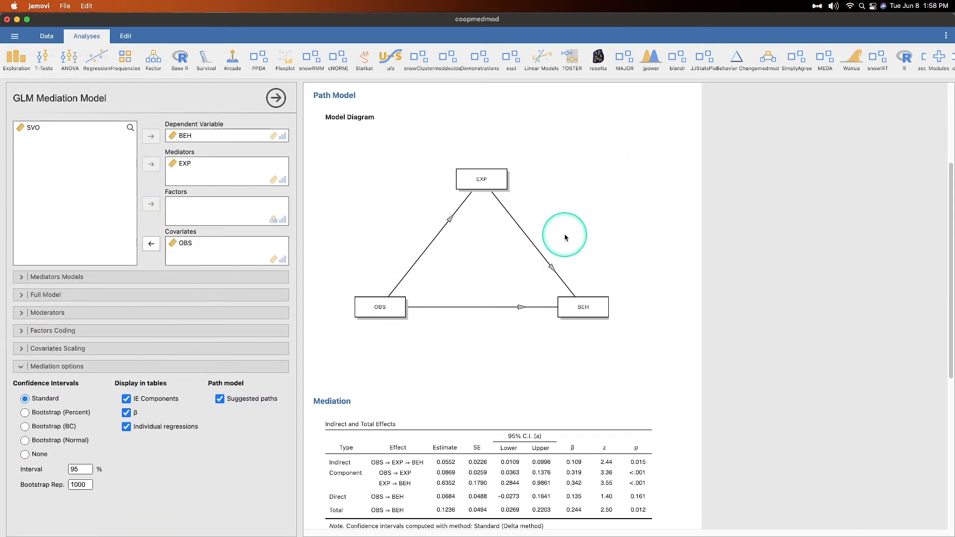
click(84, 366)
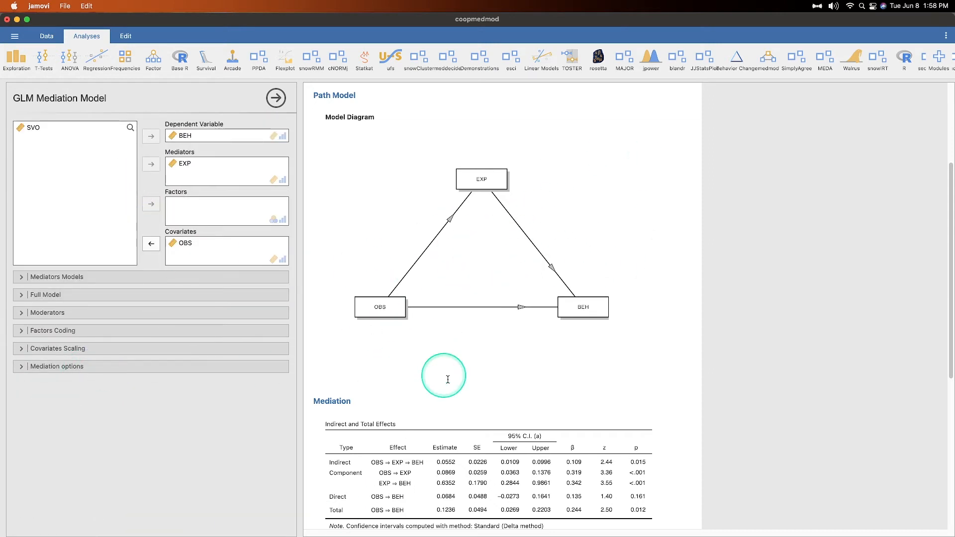
- Copy the path model diagram to the clipboard as an image
drag(470, 253, 724, 249)
right_click(428, 142)
mouse_move(451, 184)
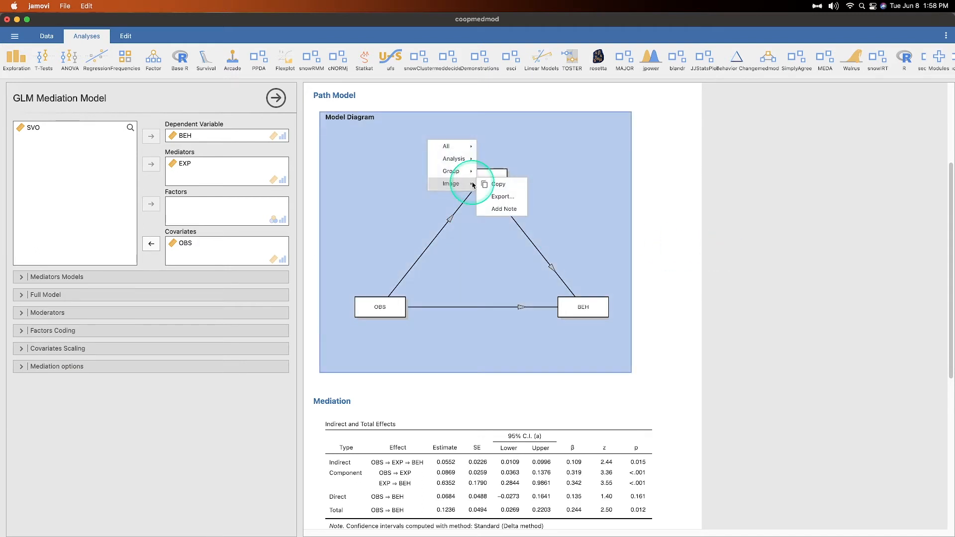
click(515, 186)
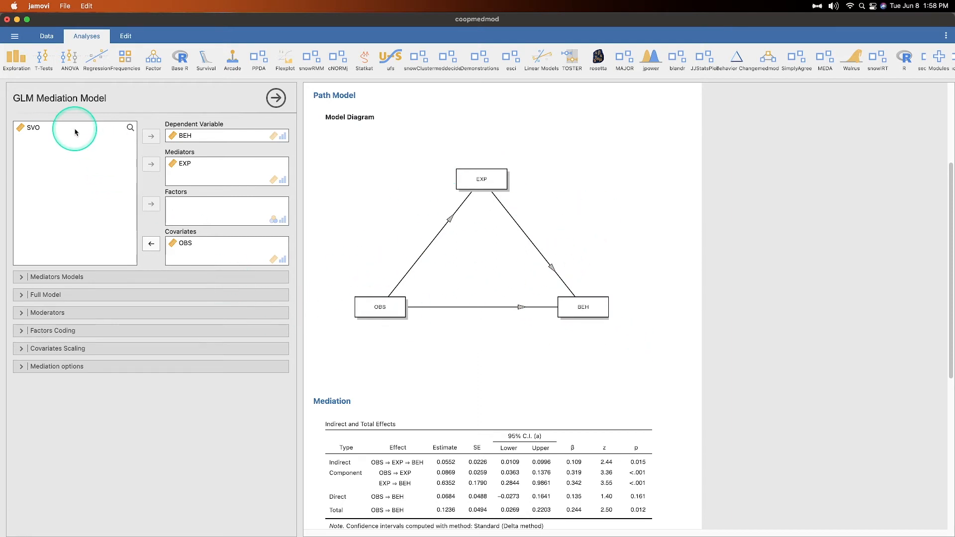
click(30, 127)
- Add SVO to the Mediators and review the updated diagram, Mediation and Regressions tables
drag(31, 128, 188, 170)
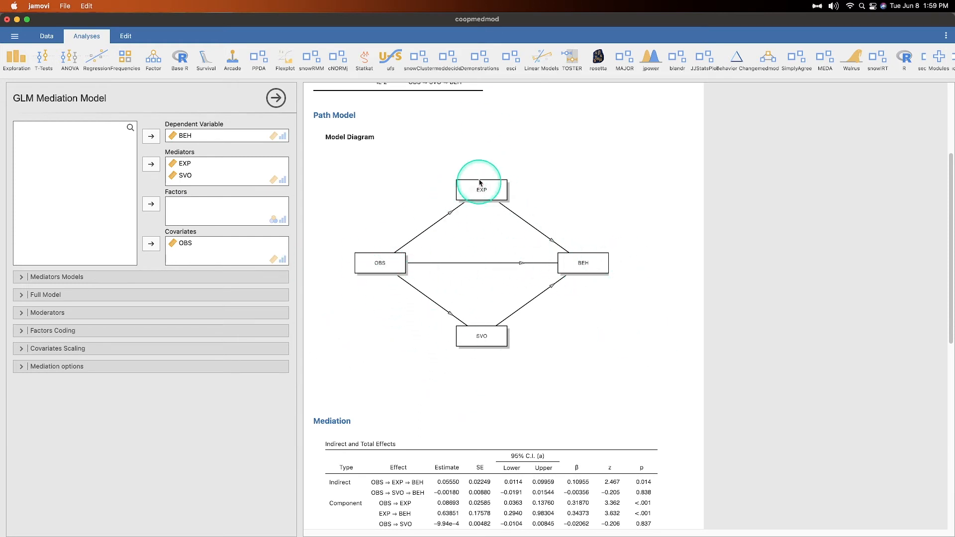
scroll(646, 314, up, 5)
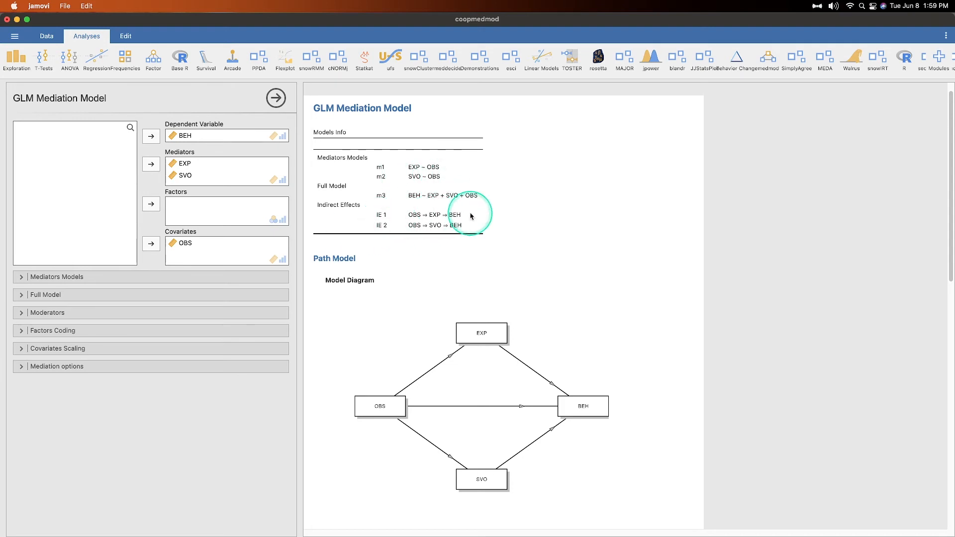
scroll(531, 251, down, 10)
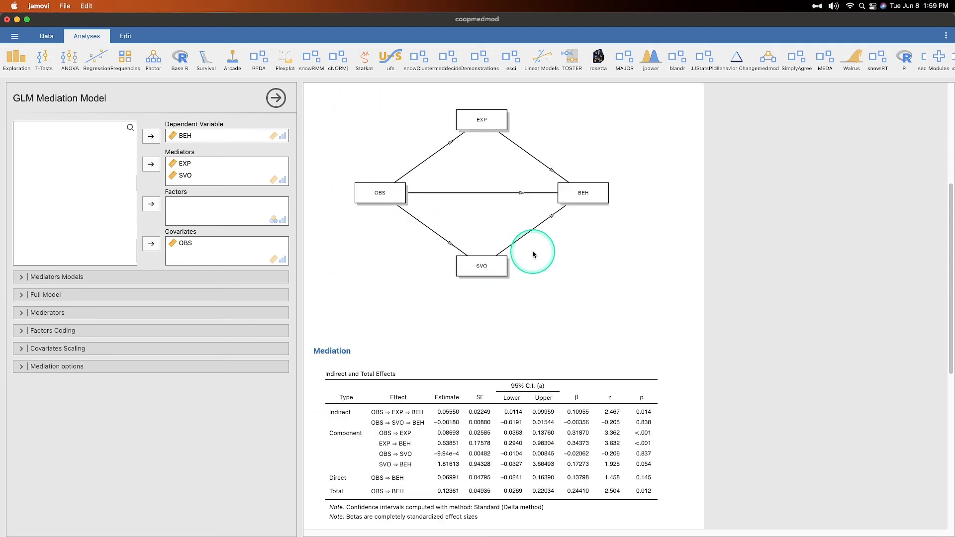
scroll(532, 252, up, 10)
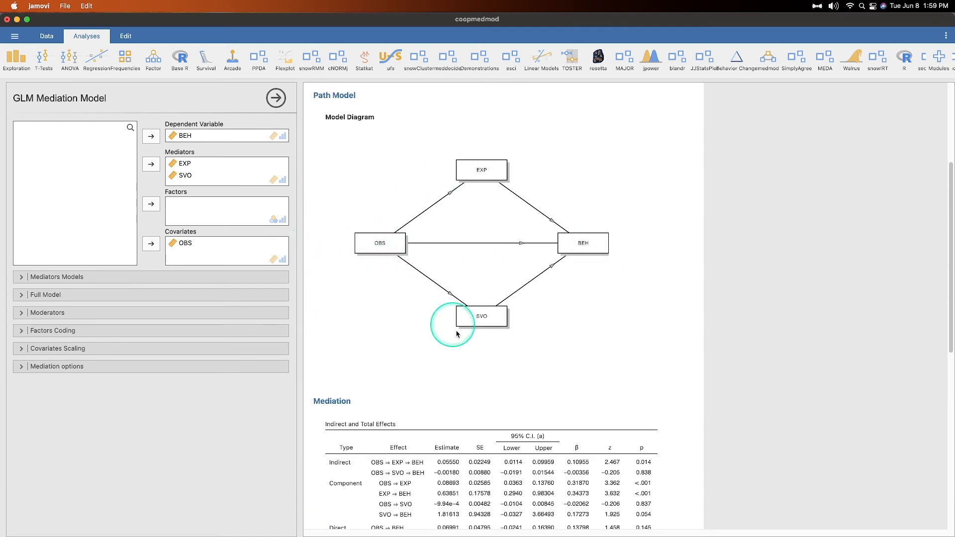
scroll(547, 299, down, 8)
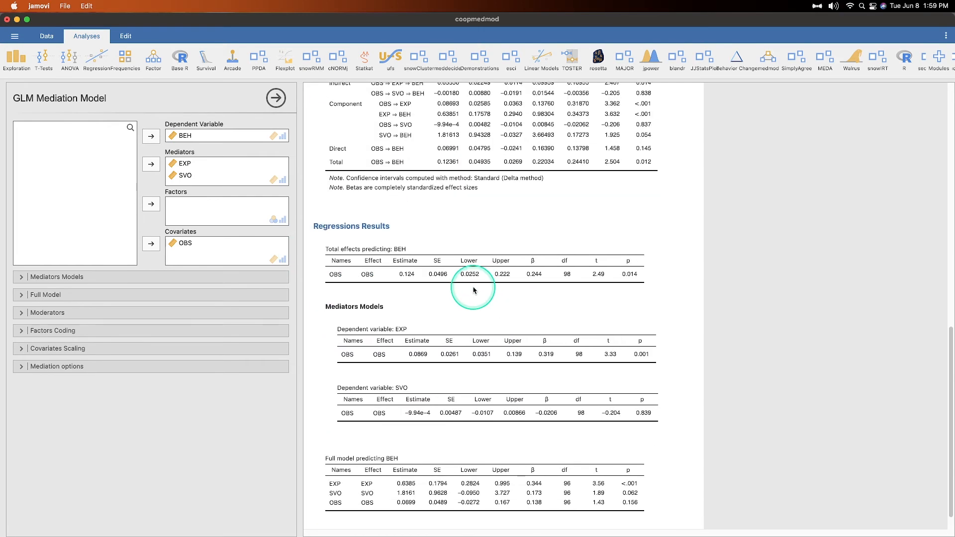
scroll(639, 323, up, 3)
scroll(547, 447, down, 3)
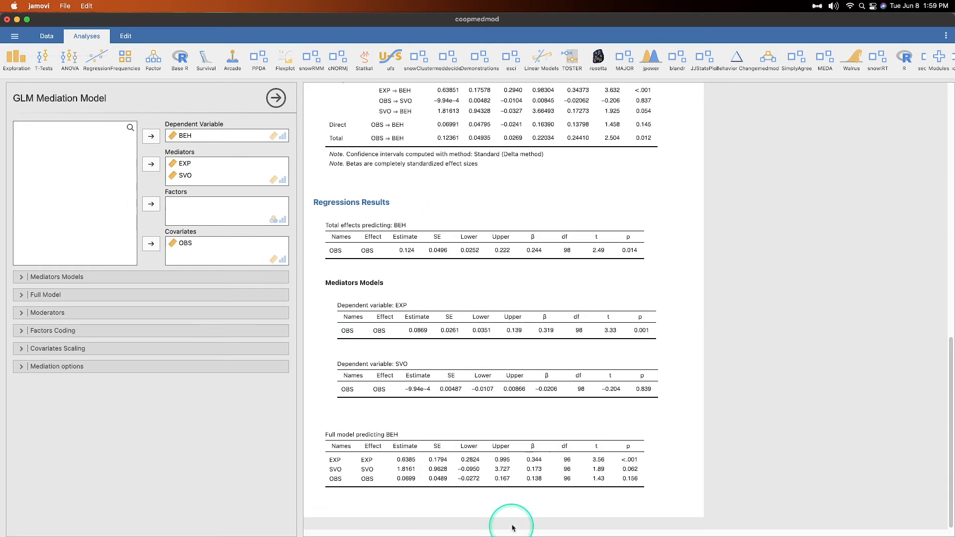
scroll(616, 383, up, 5)
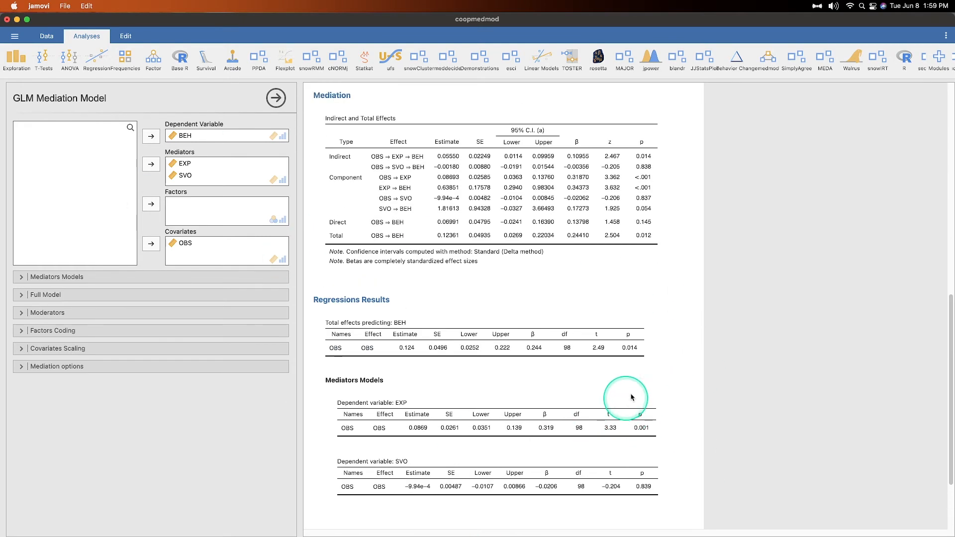
scroll(616, 338, up, 5)
scroll(601, 313, down, 6)
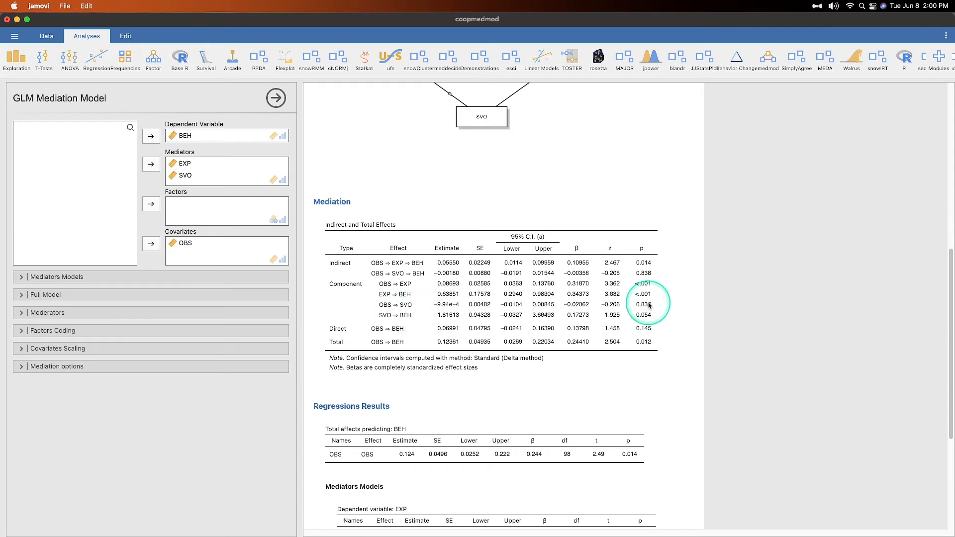
scroll(413, 301, up, 5)
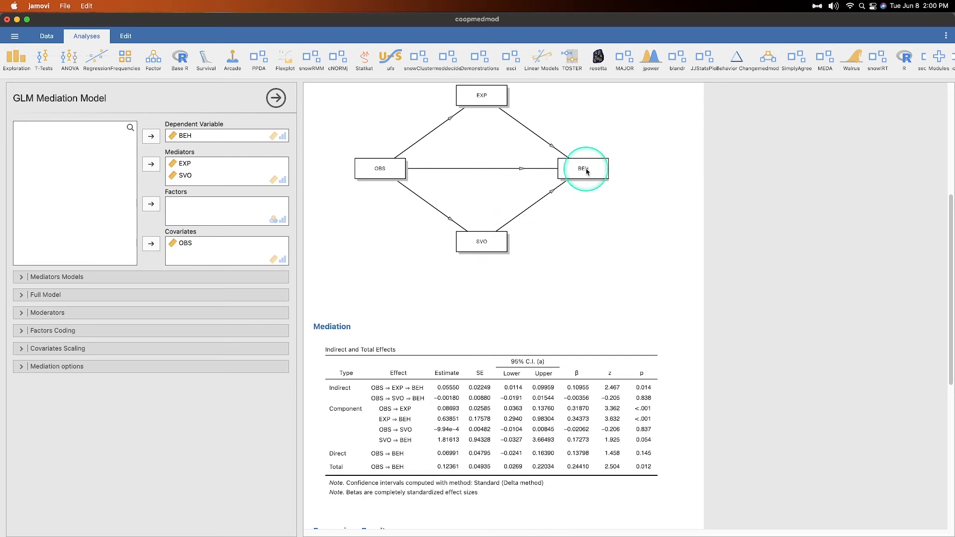
scroll(547, 438, up, 4)
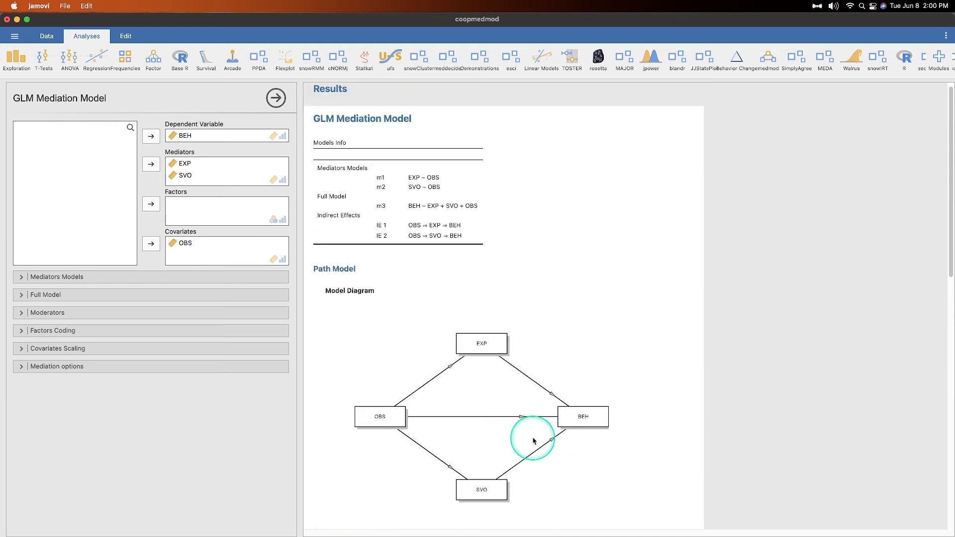
scroll(542, 440, down, 5)
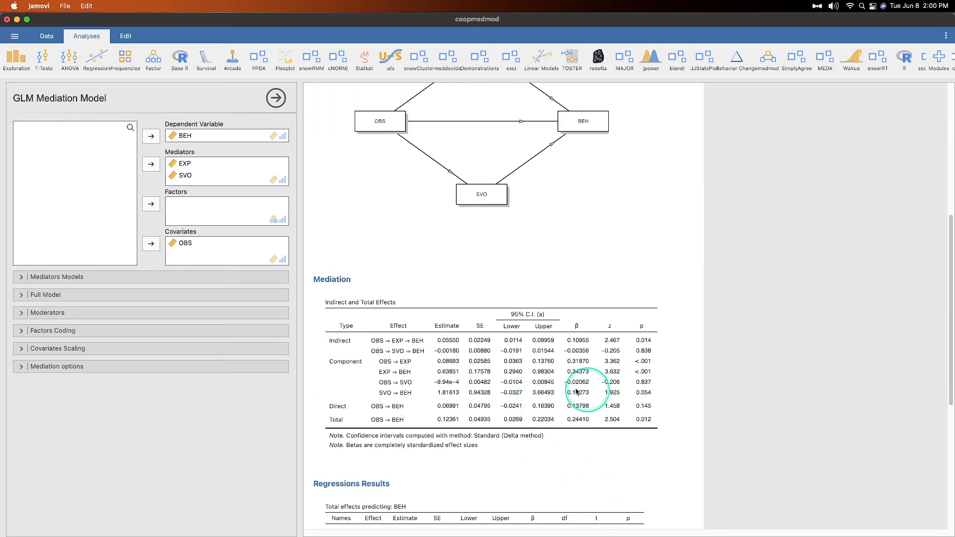
scroll(503, 490, up, 5)
scroll(497, 486, down, 9)
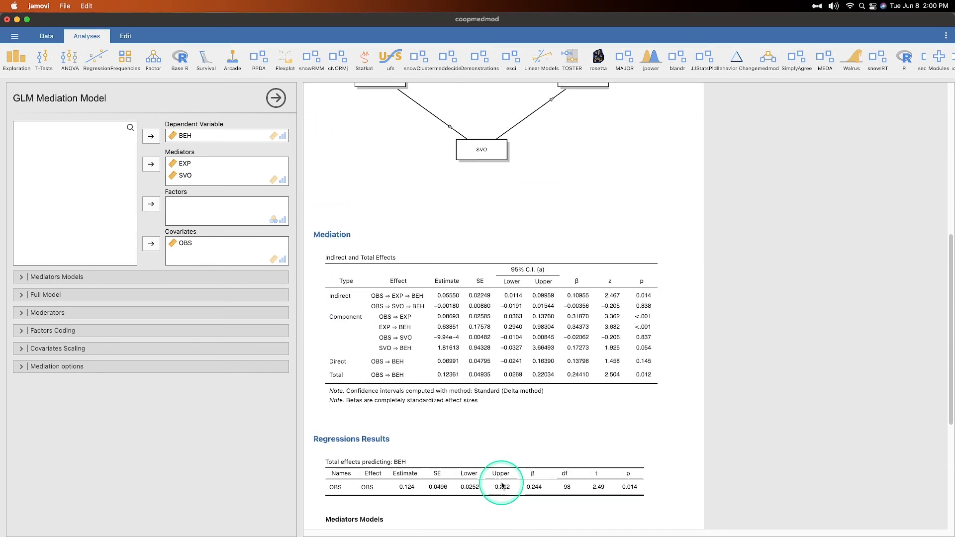
scroll(493, 485, down, 3)
scroll(641, 463, up, 8)
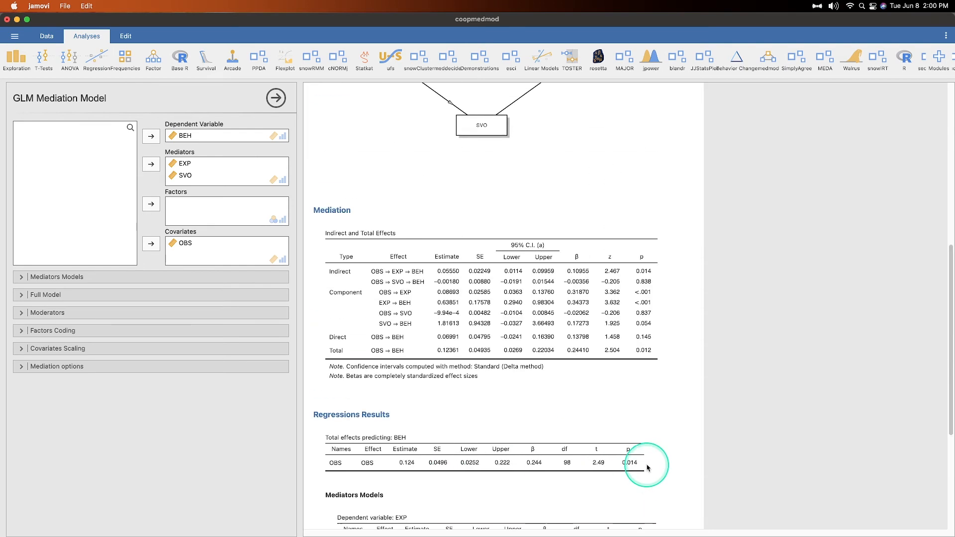
scroll(498, 437, down, 3)
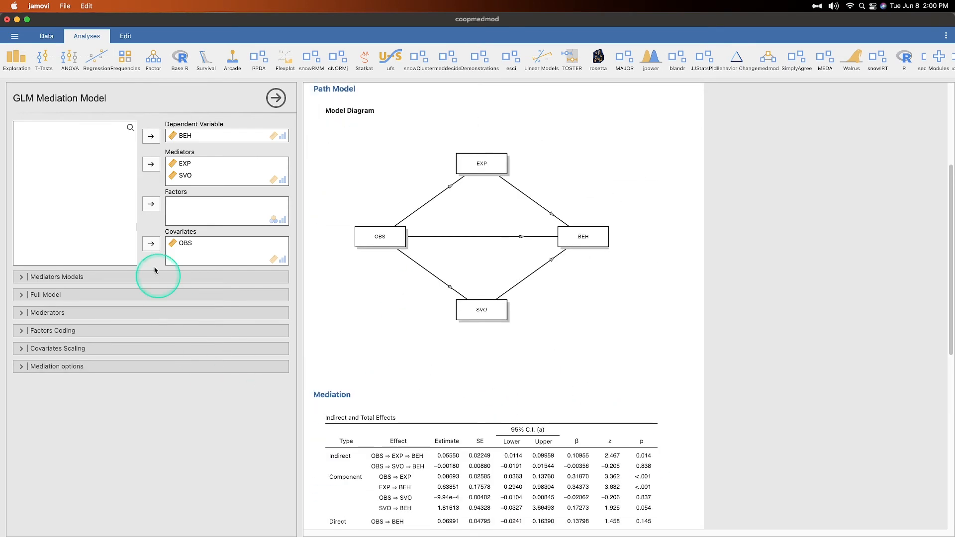
- Expand Moderators, then move SVO out of the mediators and into the covariates
click(139, 313)
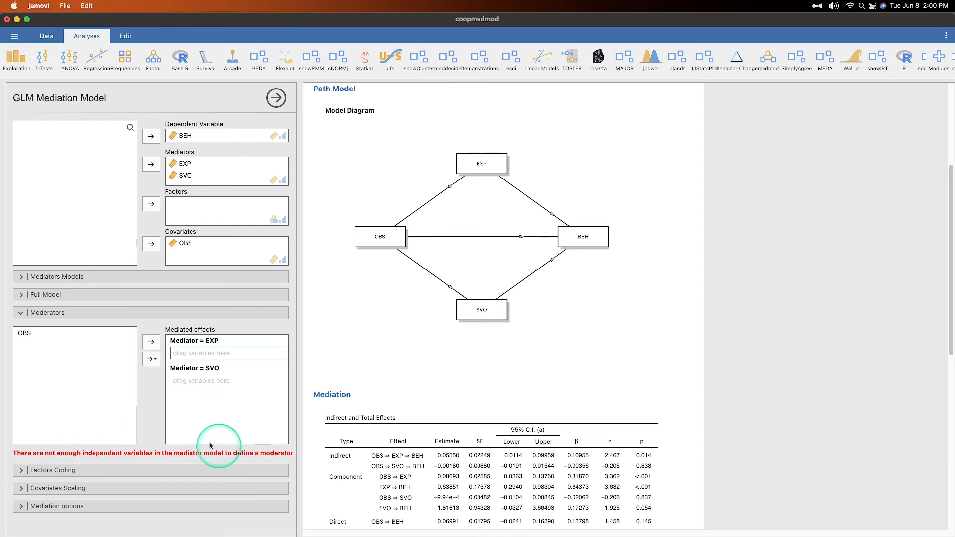
drag(187, 177, 57, 189)
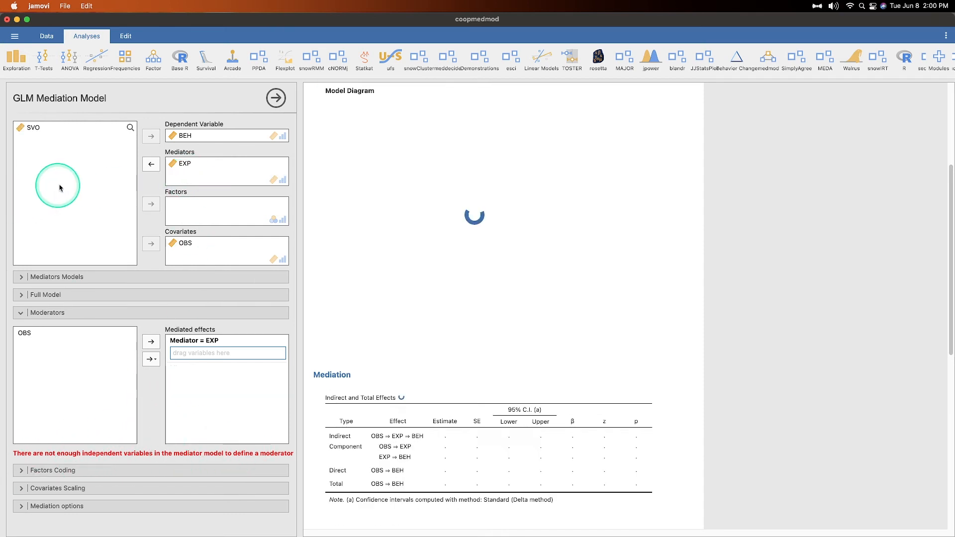
drag(33, 128, 171, 251)
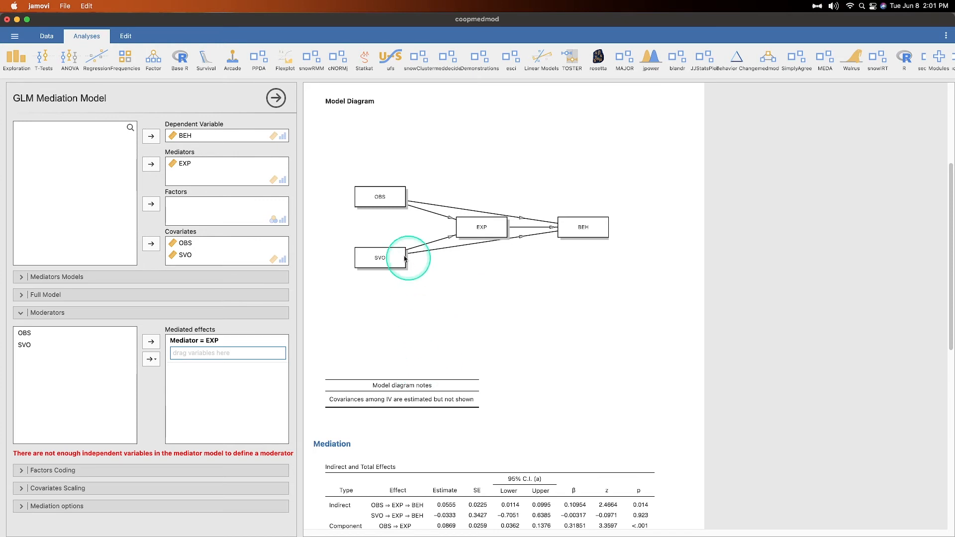
scroll(576, 420, down, 3)
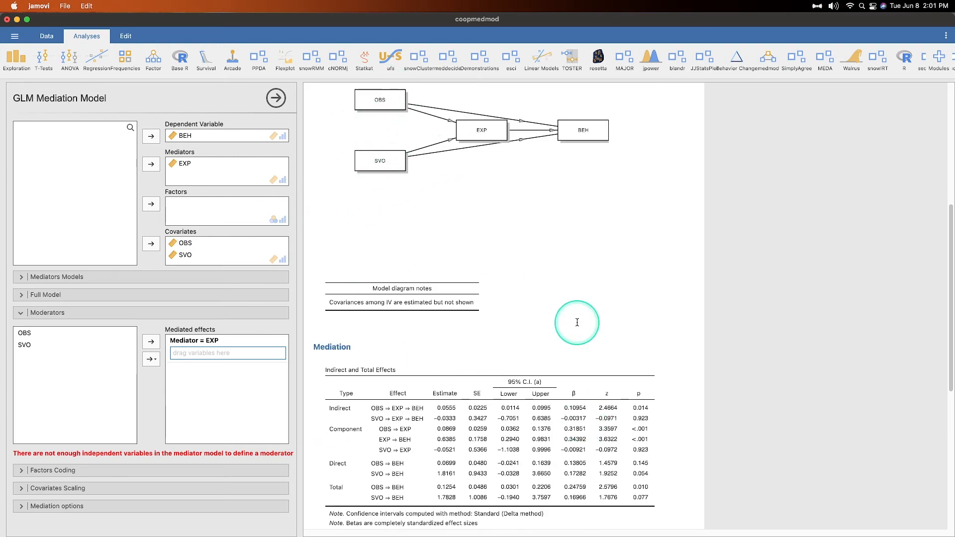
scroll(448, 228, up, 7)
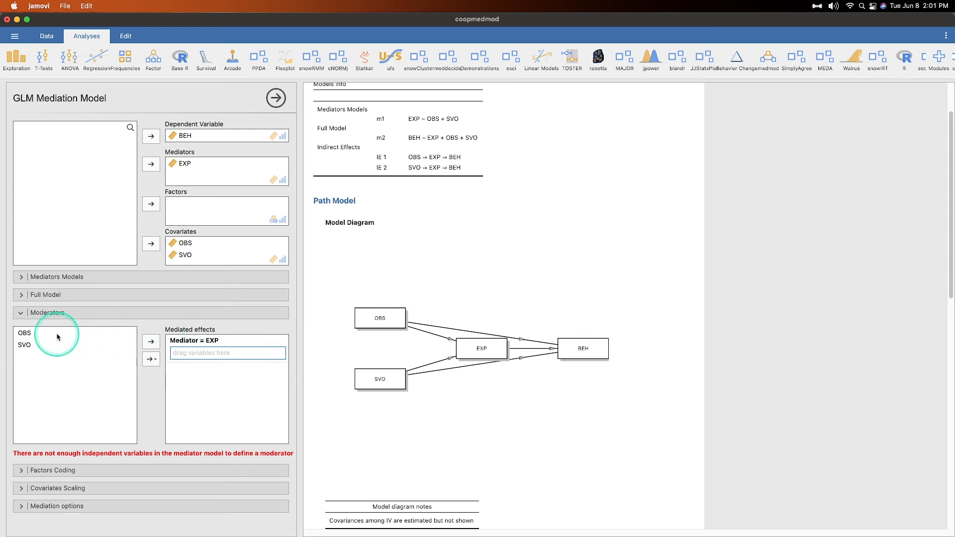
- Add SVO as a moderator of the EXP mediation and try OBS as a main-effect moderator
click(31, 344)
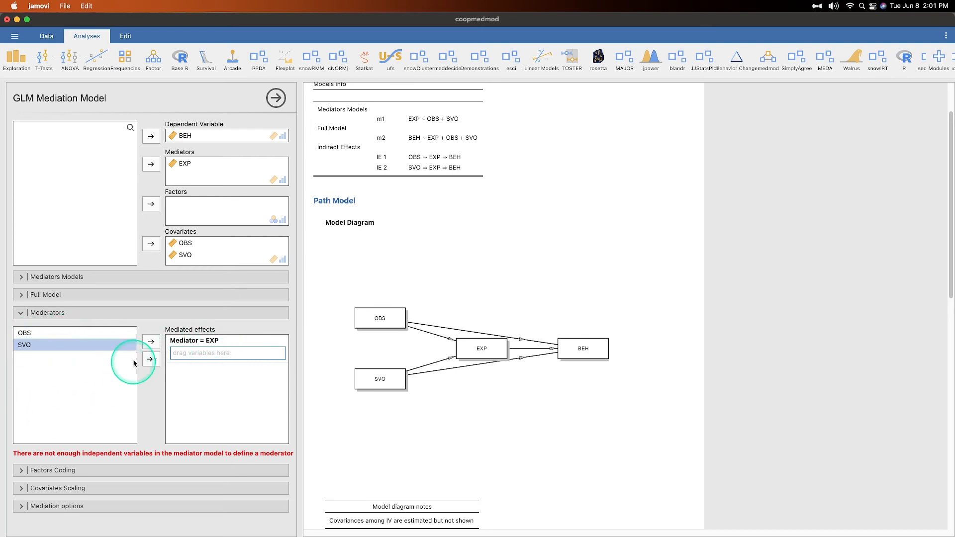
click(149, 342)
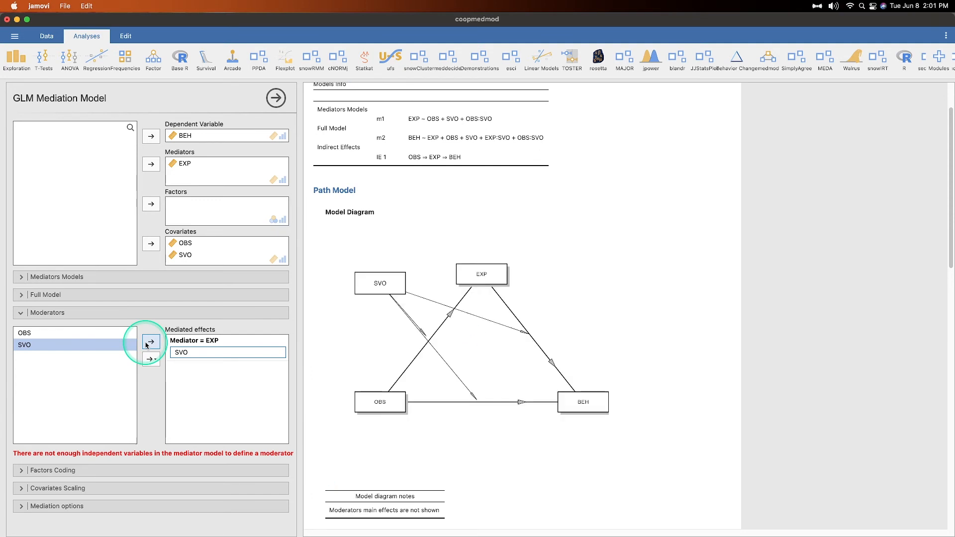
click(118, 336)
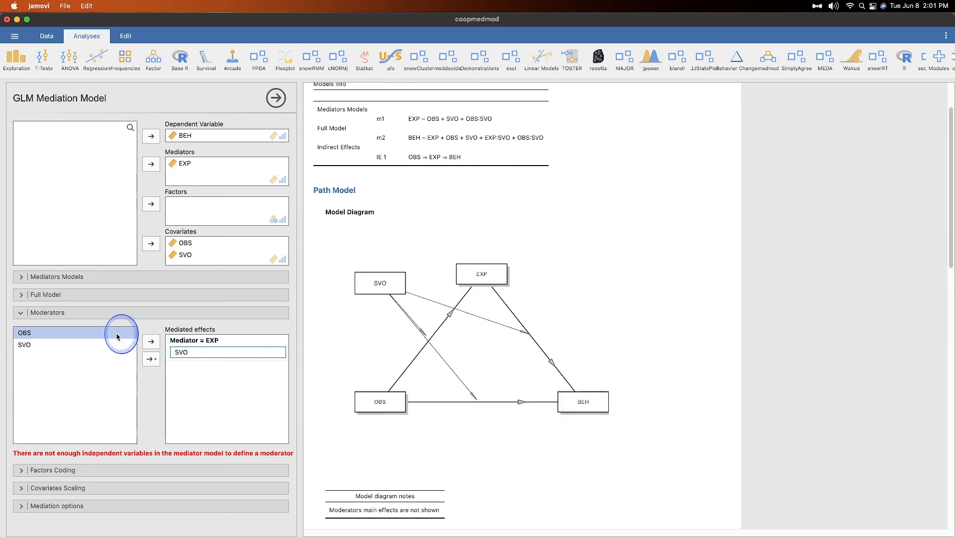
click(148, 342)
click(151, 359)
click(174, 404)
click(152, 360)
click(156, 392)
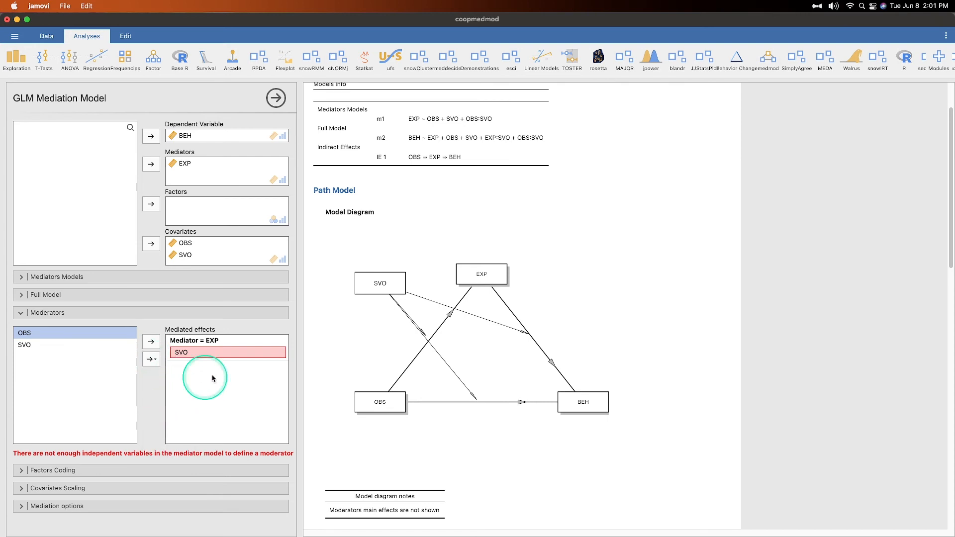
- Remove OBS from the mediated effects, leaving SVO as the only moderator under Mediator = EXP
click(214, 342)
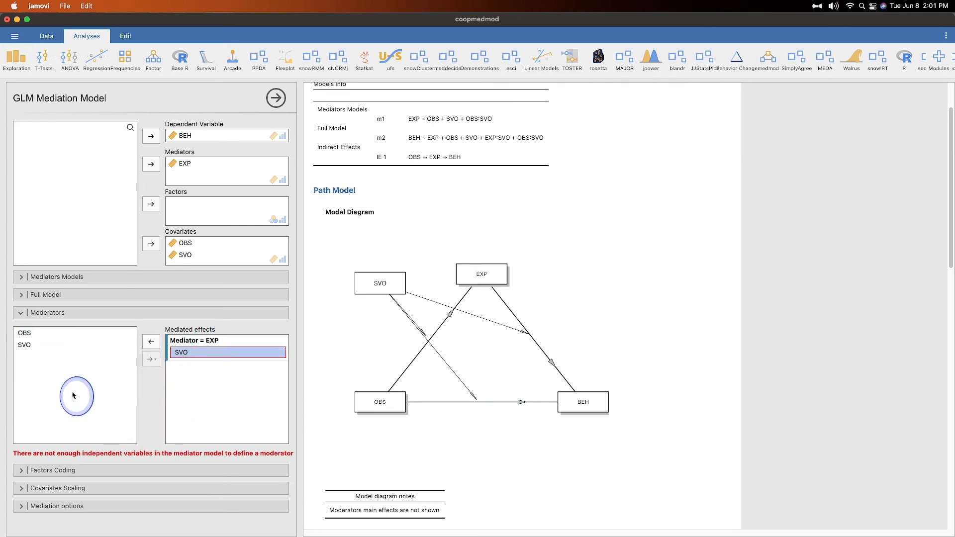
click(94, 332)
click(192, 352)
click(153, 341)
click(73, 334)
click(151, 344)
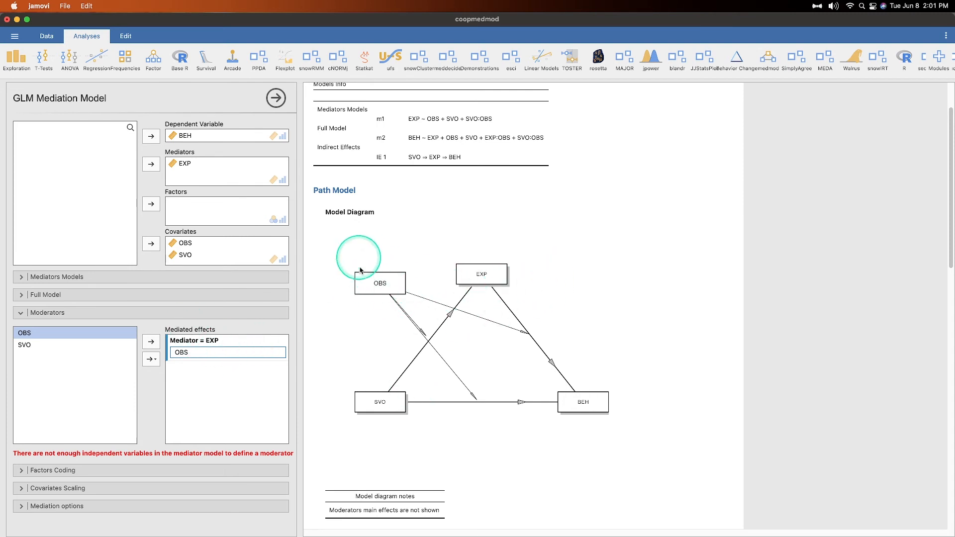
click(225, 356)
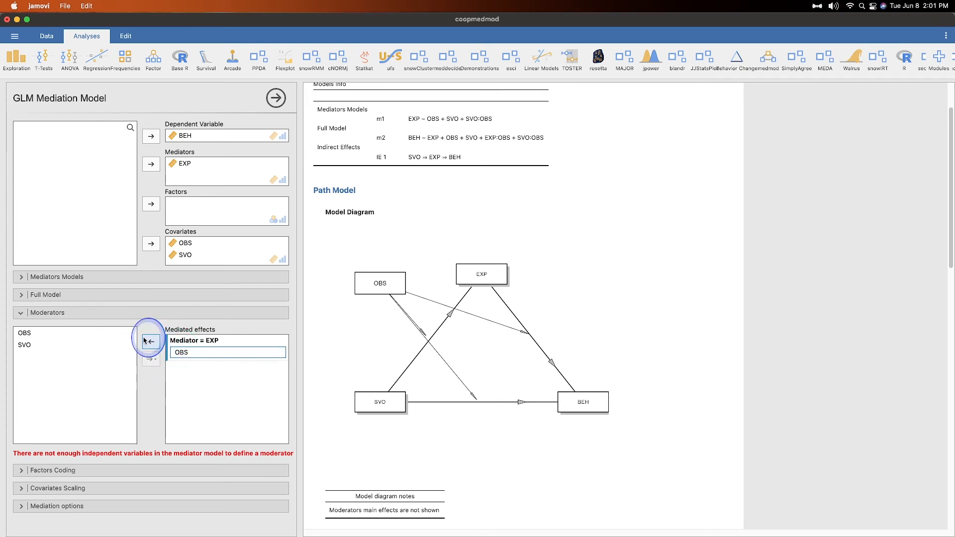
drag(177, 353, 64, 356)
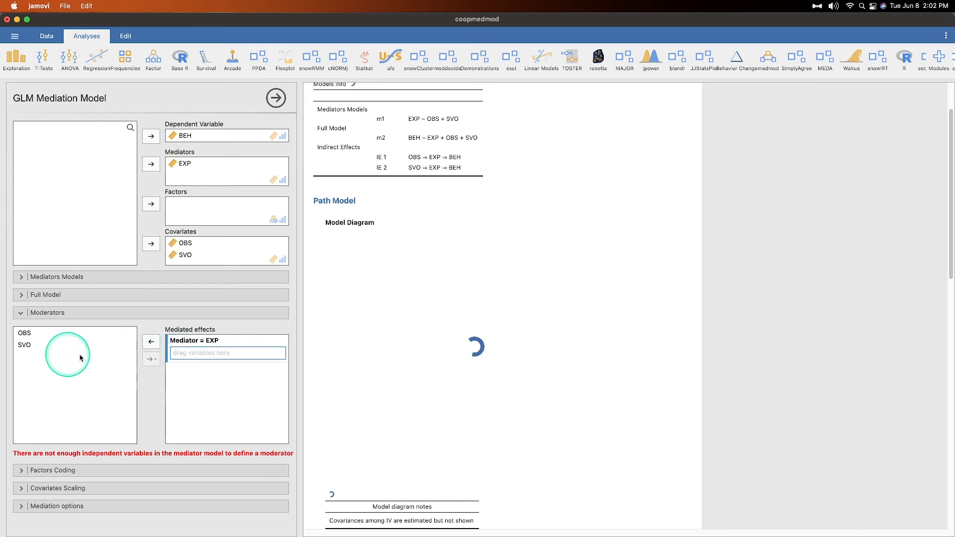
click(60, 344)
click(152, 343)
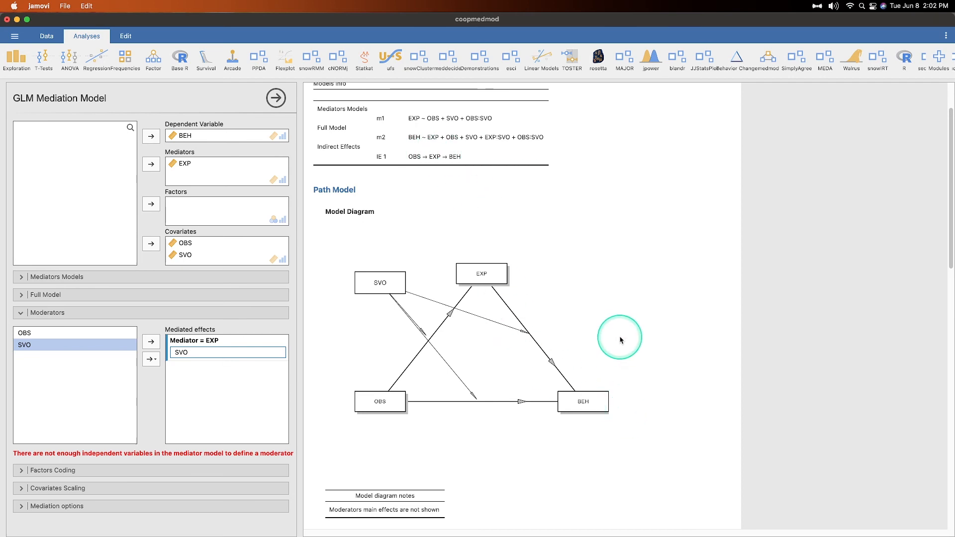
- Review the moderation results and select the SVO moderator entry
scroll(618, 337, down, 15)
scroll(617, 338, up, 5)
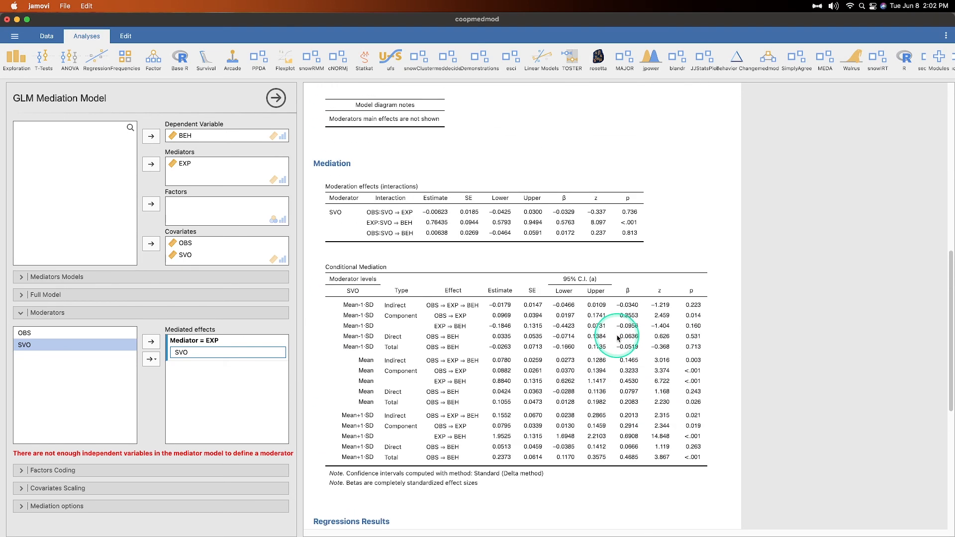
scroll(615, 270, down, 3)
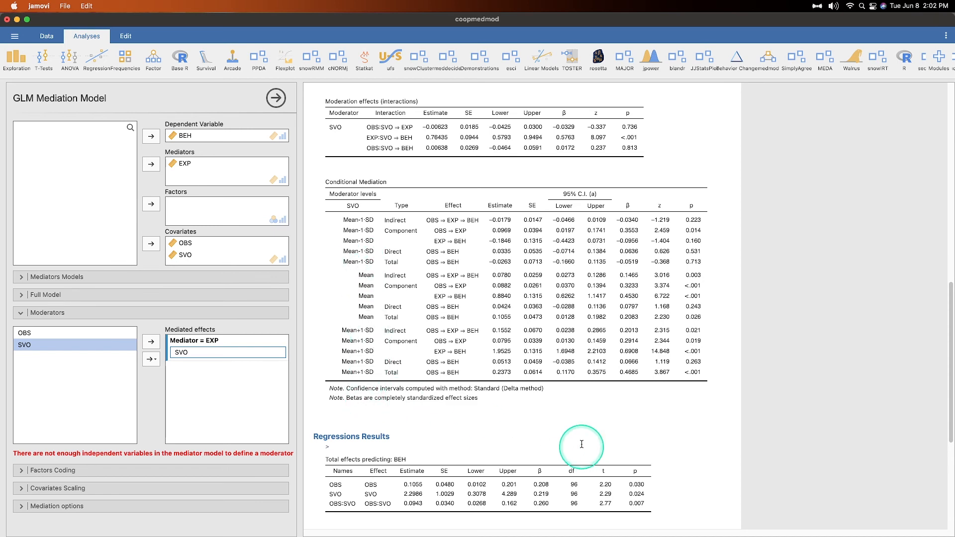
scroll(437, 386, down, 4)
scroll(452, 391, up, 6)
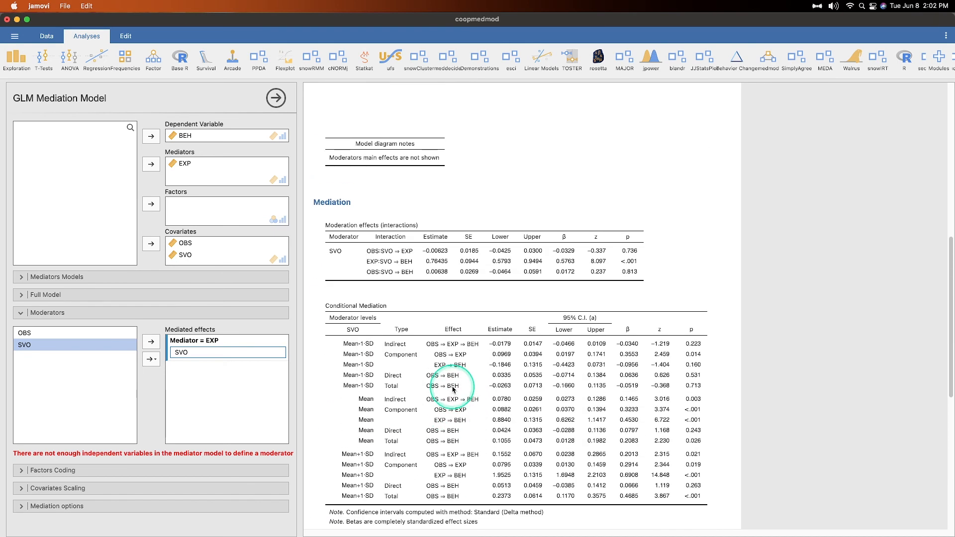
scroll(450, 390, down, 2)
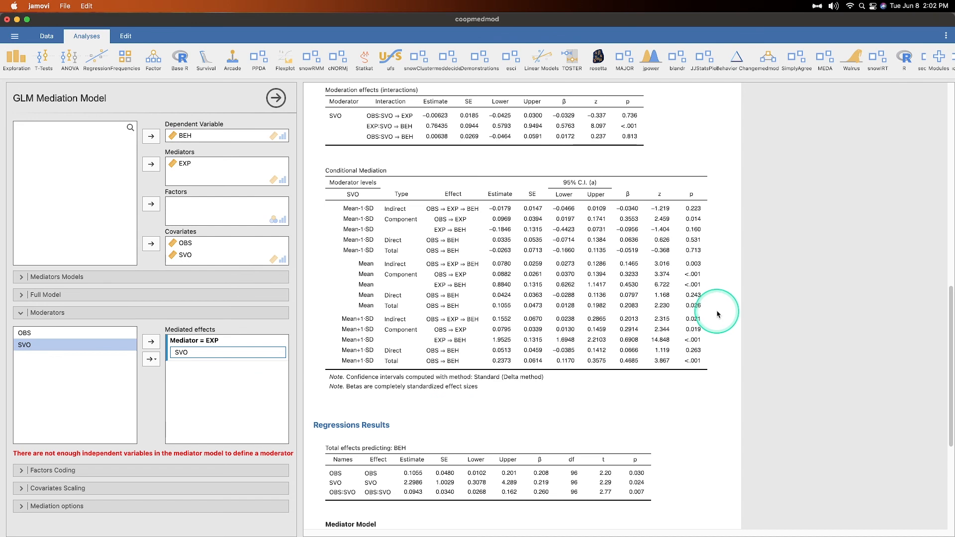
scroll(567, 405, up, 6)
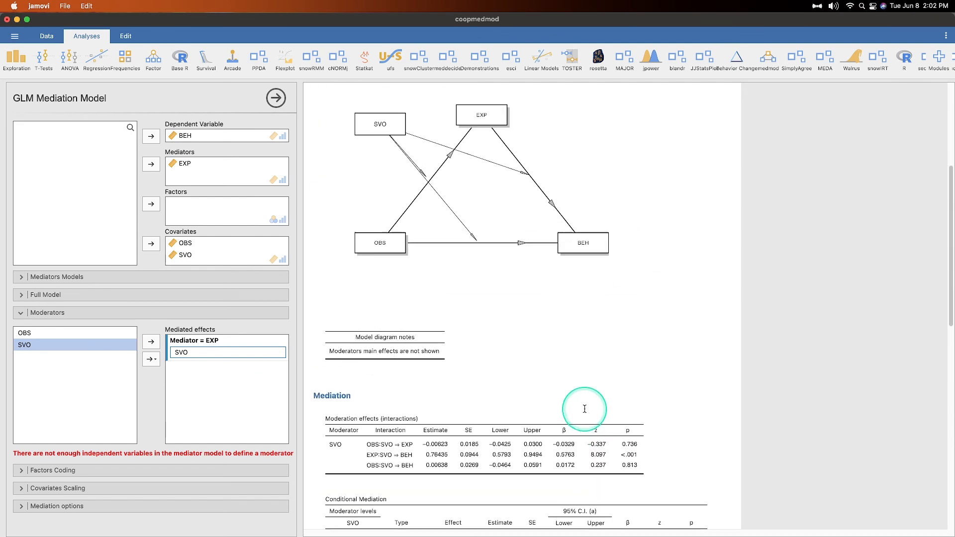
scroll(585, 411, up, 4)
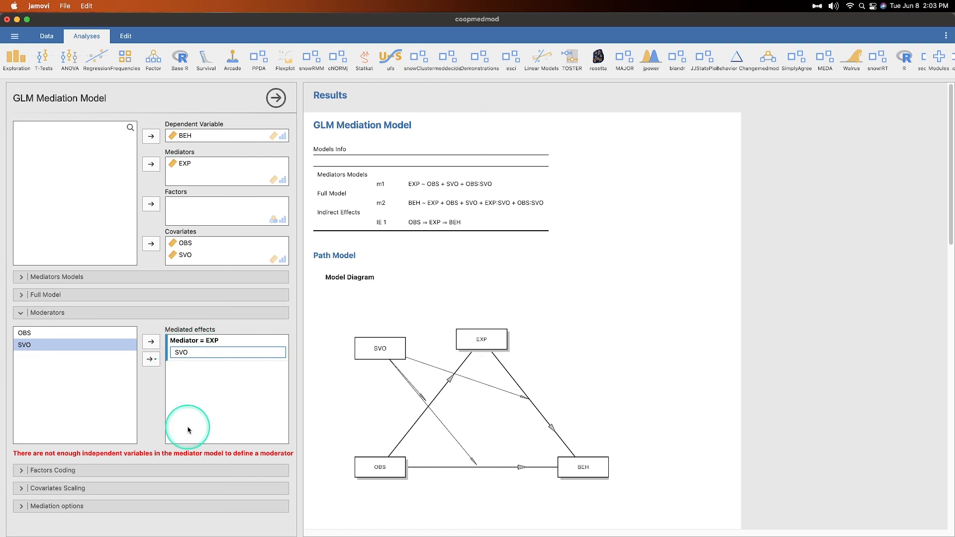
click(186, 353)
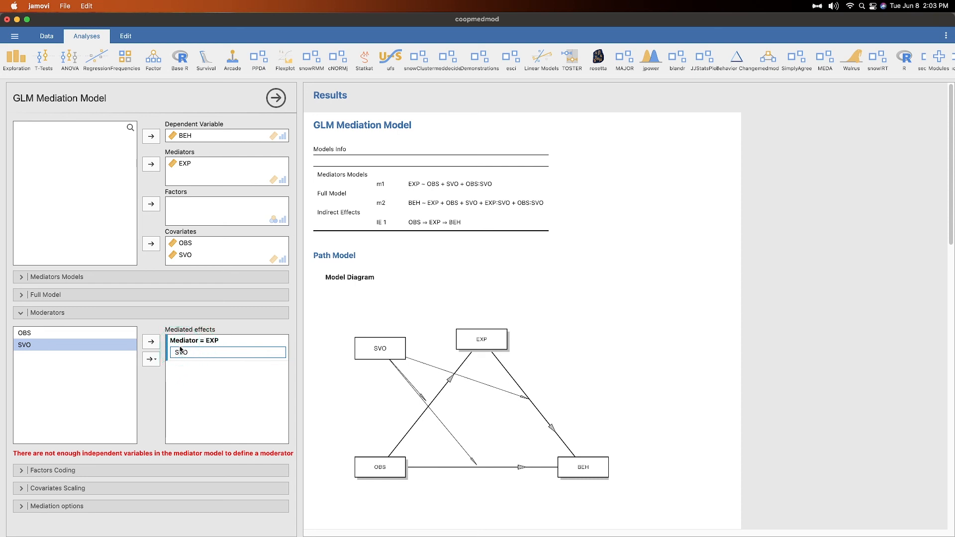
click(190, 359)
- Check conditional indirect effects (0.1552 at SVO Mean+1SD, −0.0179 at Mean−1SD), then open the medmod list
scroll(537, 387, down, 3)
scroll(537, 387, down, 7)
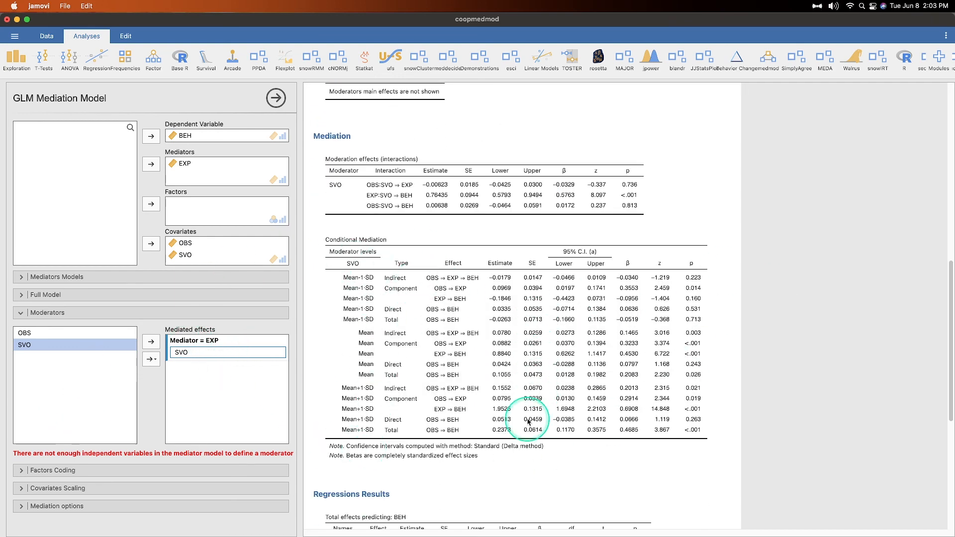
scroll(575, 422, down, 5)
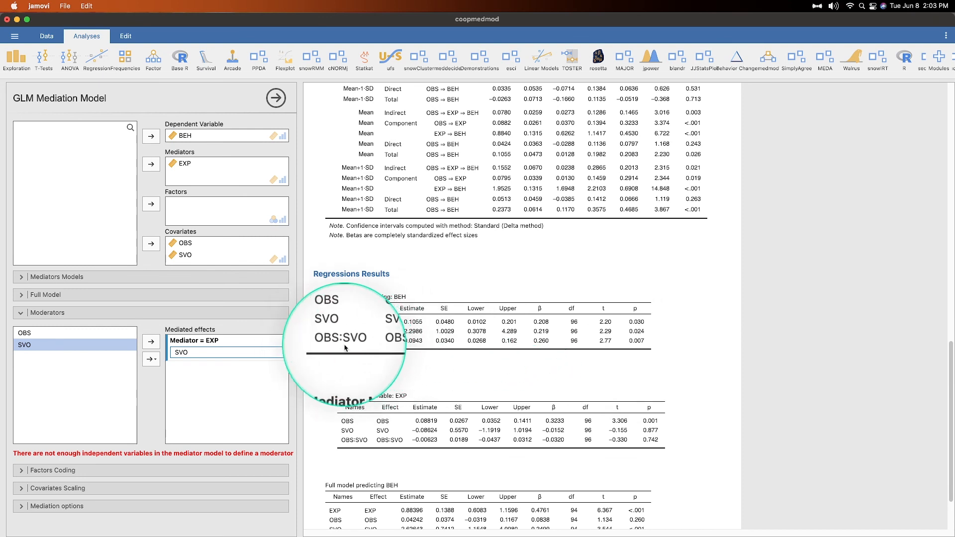
scroll(658, 416, down, 3)
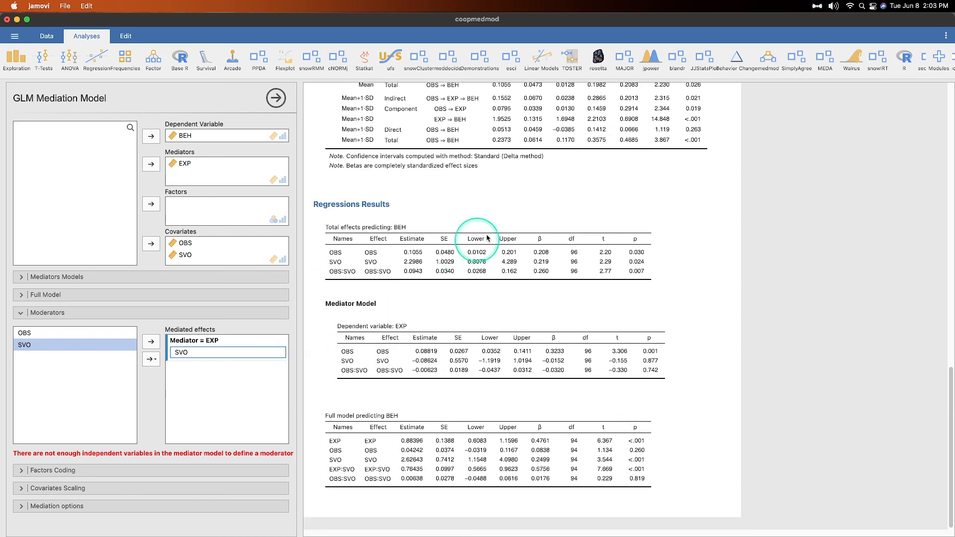
scroll(587, 448, up, 5)
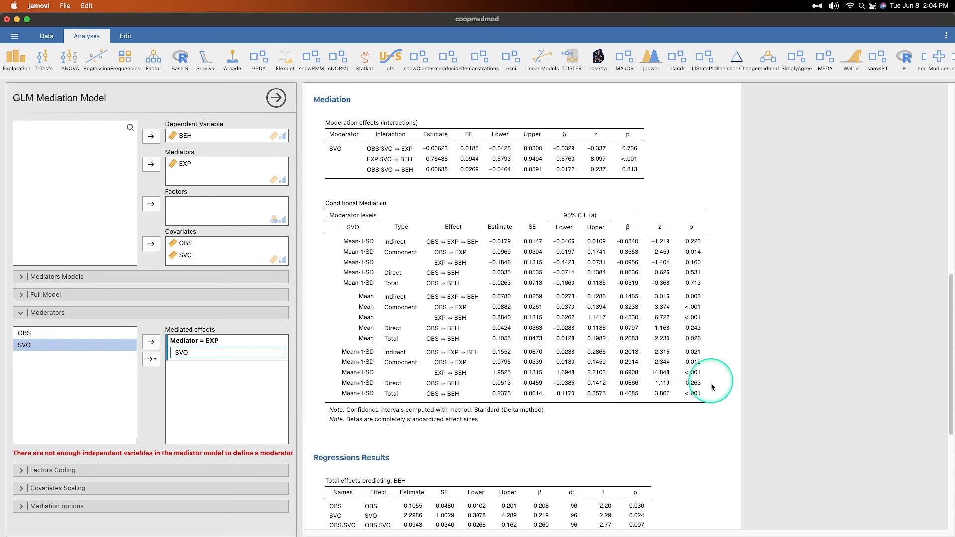
scroll(441, 246, up, 8)
scroll(608, 343, down, 6)
scroll(636, 427, down, 2)
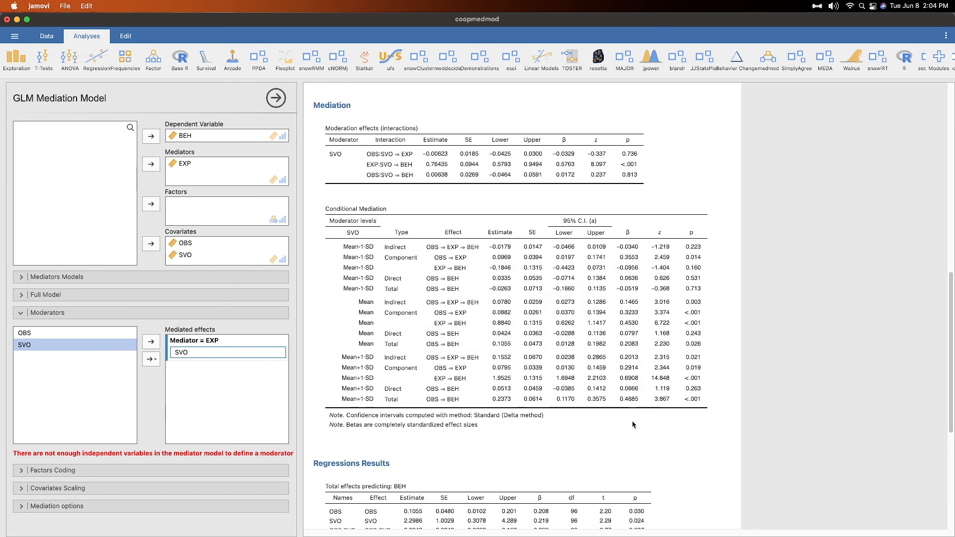
click(768, 59)
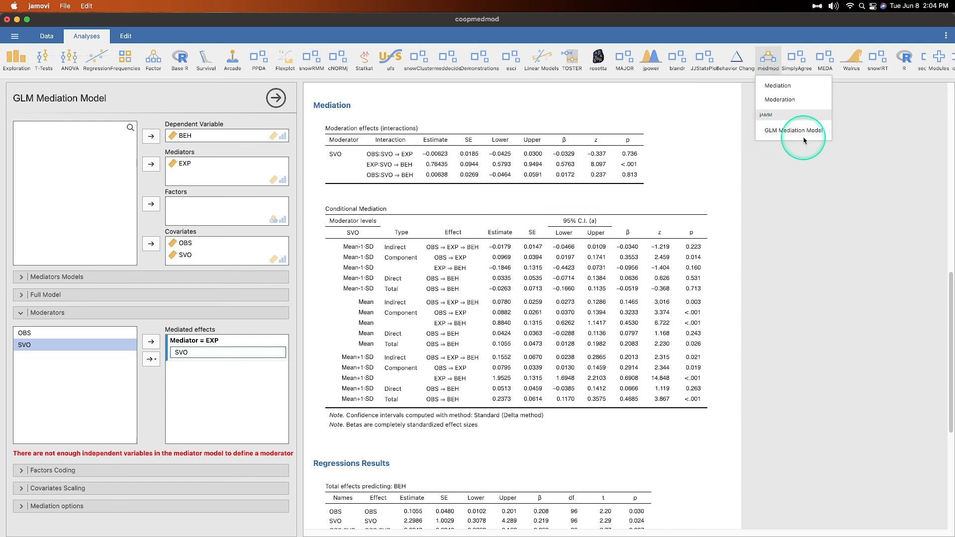